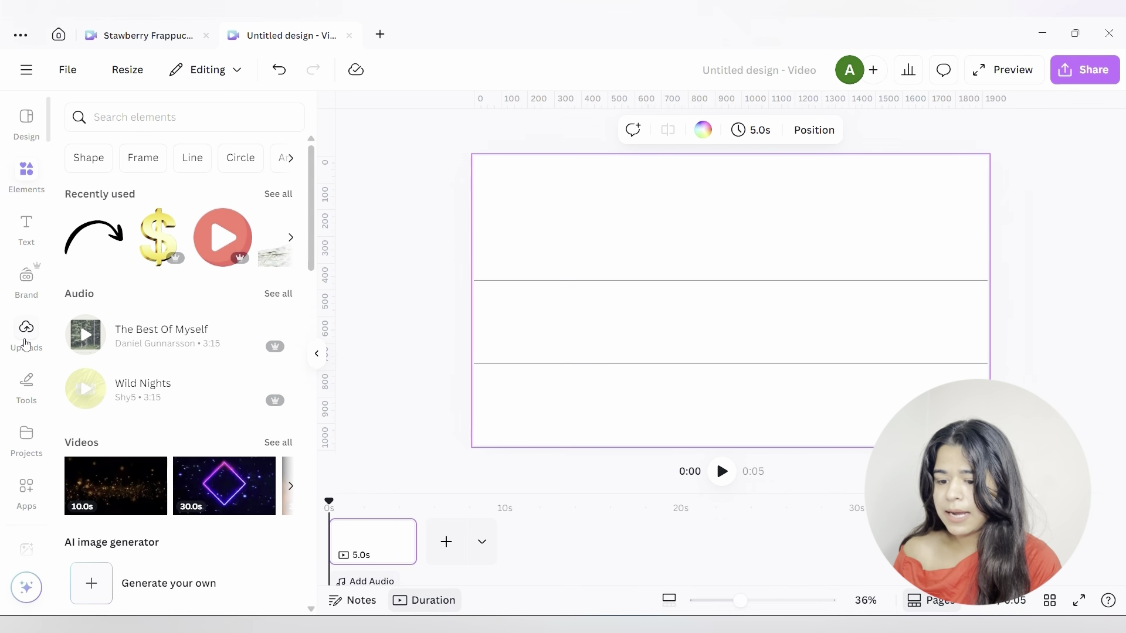
Insert the uploaded blue frappuccino photo on the page and remove its background.
{"action": "left_click", "coordinate": [26, 344]}
{"action": "scroll", "coordinate": [179, 433], "scroll_direction": "down", "scroll_amount": 2}
{"action": "left_click", "coordinate": [98, 513]}
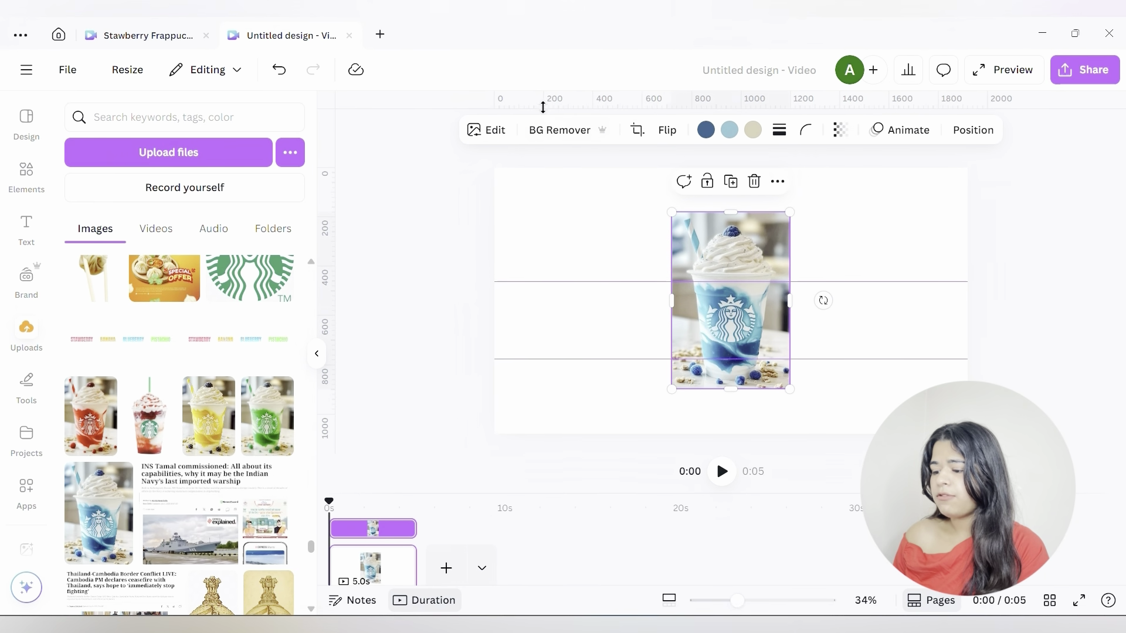
{"action": "left_click", "coordinate": [559, 129]}
Shrink the blue cup to fit between the two horizontal guides and place it near the page's left edge.
{"action": "left_click_drag", "start_coordinate": [790, 212], "coordinate": [745, 276]}
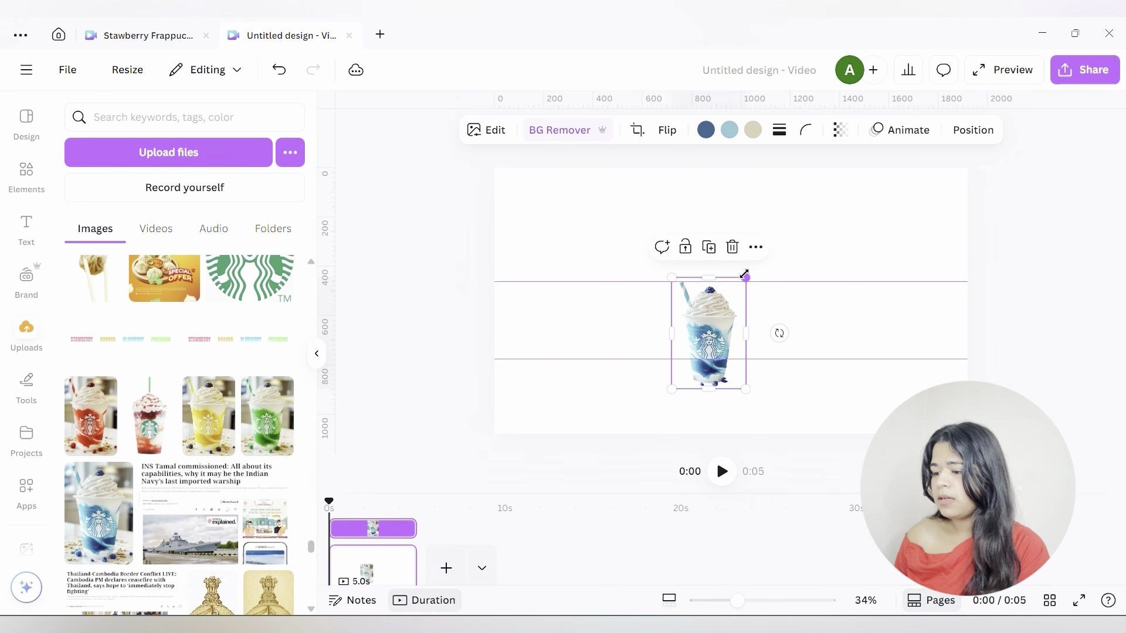
{"action": "left_click_drag", "start_coordinate": [745, 389], "coordinate": [525, 339]}
{"action": "scroll", "coordinate": [727, 369], "scroll_direction": "up", "scroll_amount": 3}
{"action": "scroll", "coordinate": [729, 368], "scroll_direction": "down", "scroll_amount": 1}
{"action": "scroll", "coordinate": [729, 367], "scroll_direction": "down", "scroll_amount": 1}
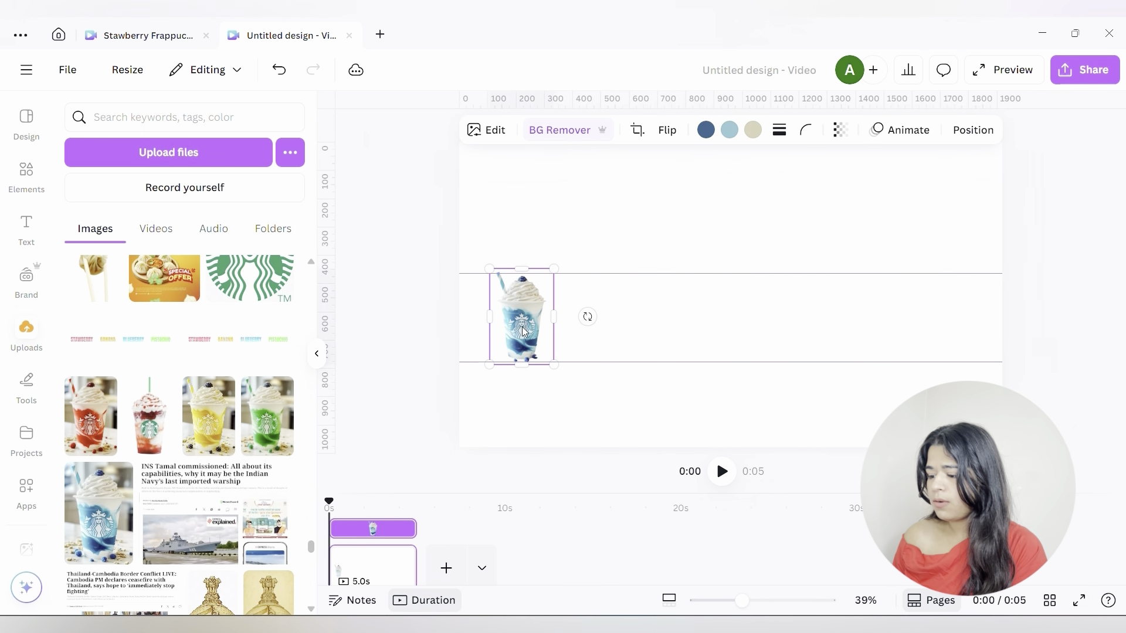
Insert the green frappuccino without its background, fitted between the guides and spaced to the right of the blue cup.
{"action": "left_click", "coordinate": [267, 416]}
{"action": "left_click_drag", "start_coordinate": [658, 186], "coordinate": [713, 269]}
{"action": "left_click_drag", "start_coordinate": [802, 402], "coordinate": [676, 335]}
Insert the yellow frappuccino without its background, fitted between the guides and spaced to the right of the green cup.
{"action": "left_click", "coordinate": [208, 417]}
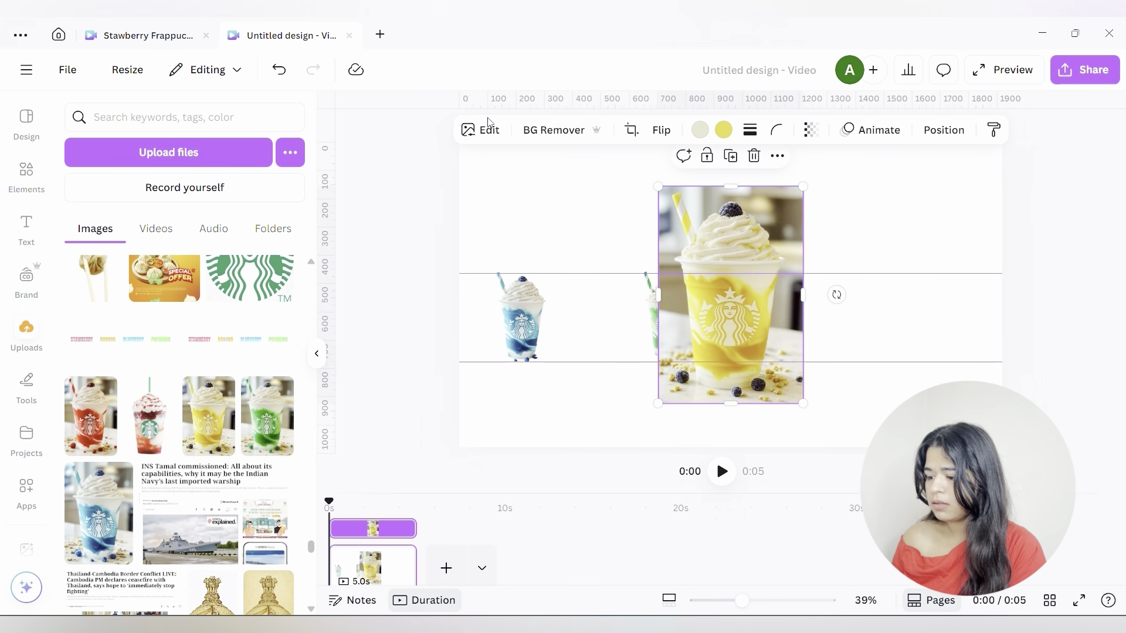
{"action": "left_click", "coordinate": [553, 130]}
{"action": "left_click_drag", "start_coordinate": [658, 186], "coordinate": [716, 269]}
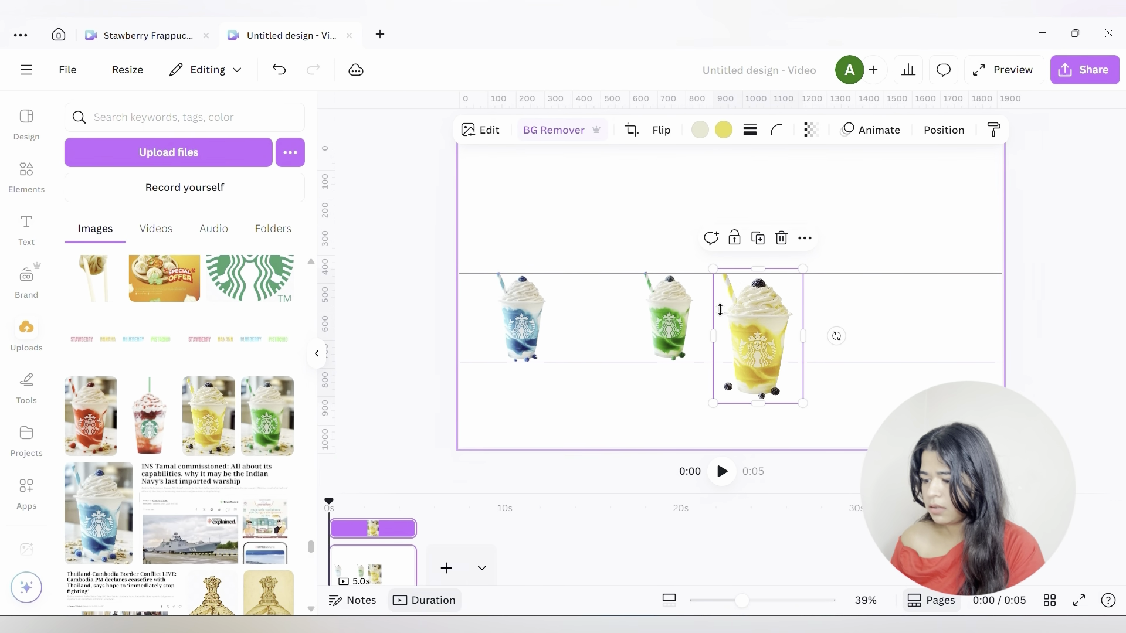
{"action": "left_click_drag", "start_coordinate": [716, 400], "coordinate": [756, 382]}
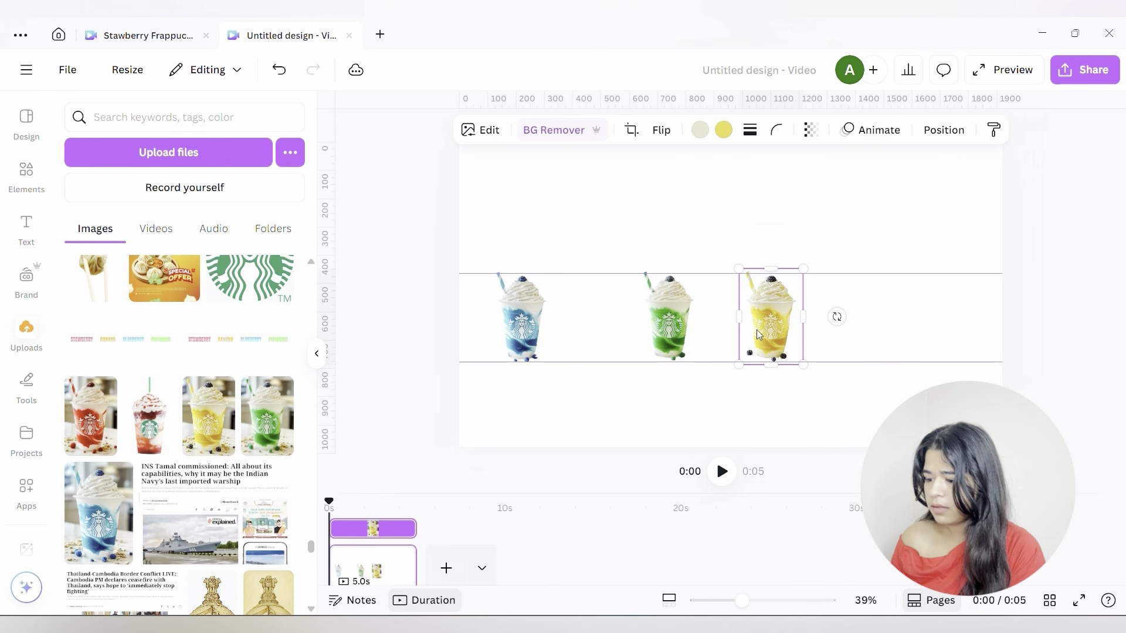
{"action": "left_click_drag", "start_coordinate": [761, 332], "coordinate": [805, 331]}
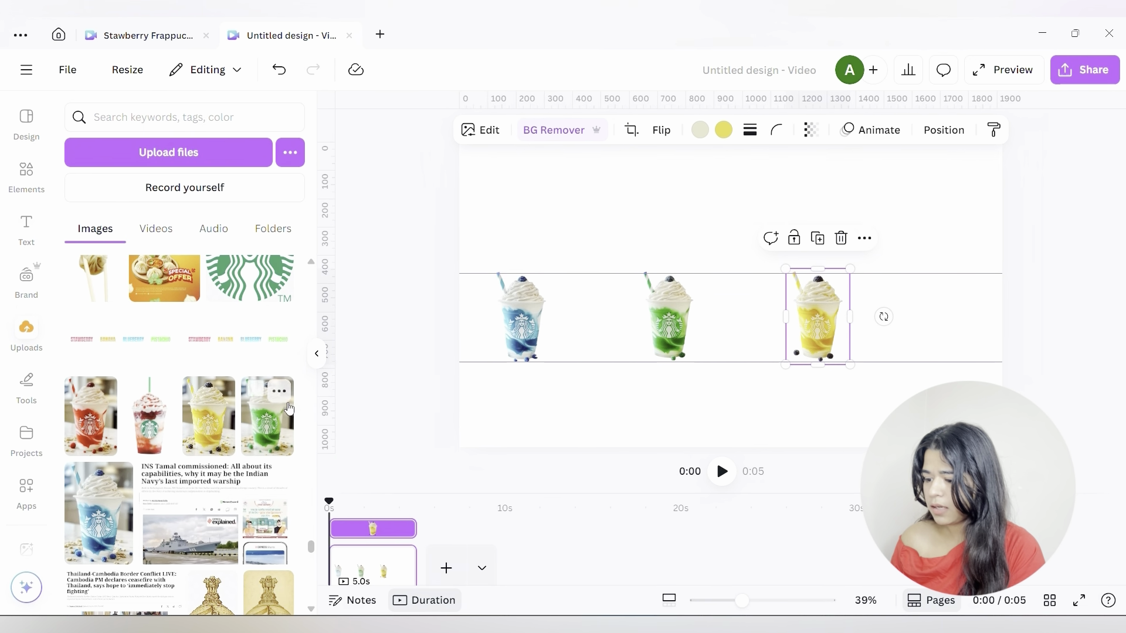
Insert the red frappuccino without its background, fitted between the guides near the page's right edge.
{"action": "left_click", "coordinate": [91, 416]}
{"action": "left_click", "coordinate": [554, 130]}
{"action": "left_click_drag", "start_coordinate": [654, 186], "coordinate": [716, 268]}
{"action": "left_click_drag", "start_coordinate": [715, 403], "coordinate": [958, 349]}
Group the four frappuccino cups and add a blank second page to the video.
{"action": "left_click_drag", "start_coordinate": [1018, 306], "coordinate": [481, 352]}
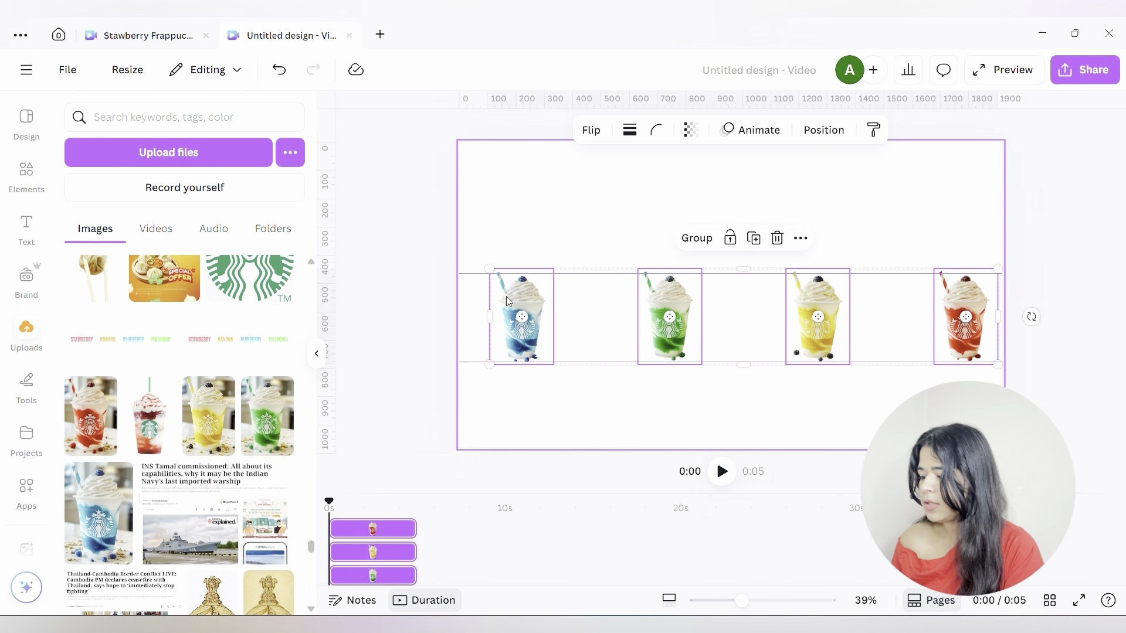
{"action": "left_click", "coordinate": [696, 238]}
{"action": "left_click", "coordinate": [446, 568]}
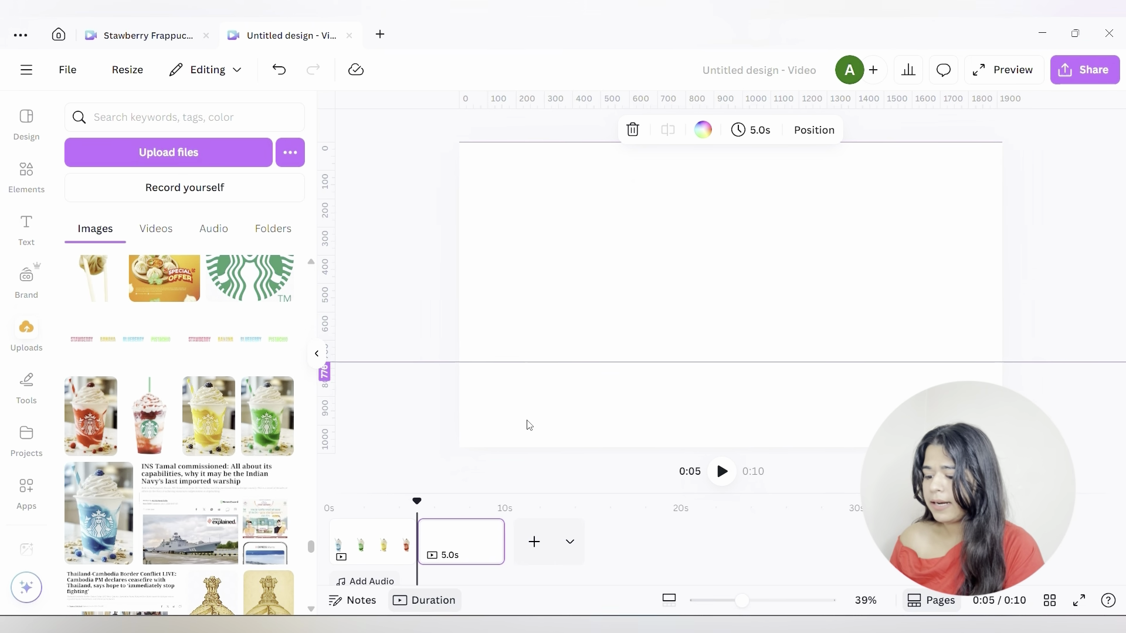
Search the apps for "type gradient" and open the TypeGradient app.
{"action": "left_click", "coordinate": [25, 491]}
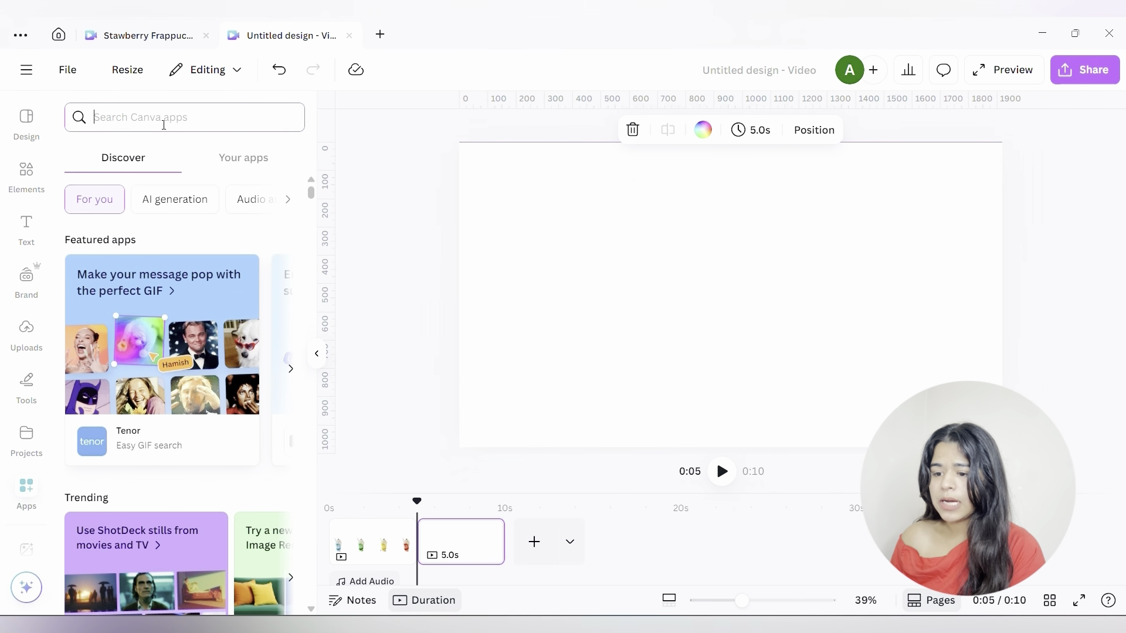
{"action": "type", "text": "type gradient"}
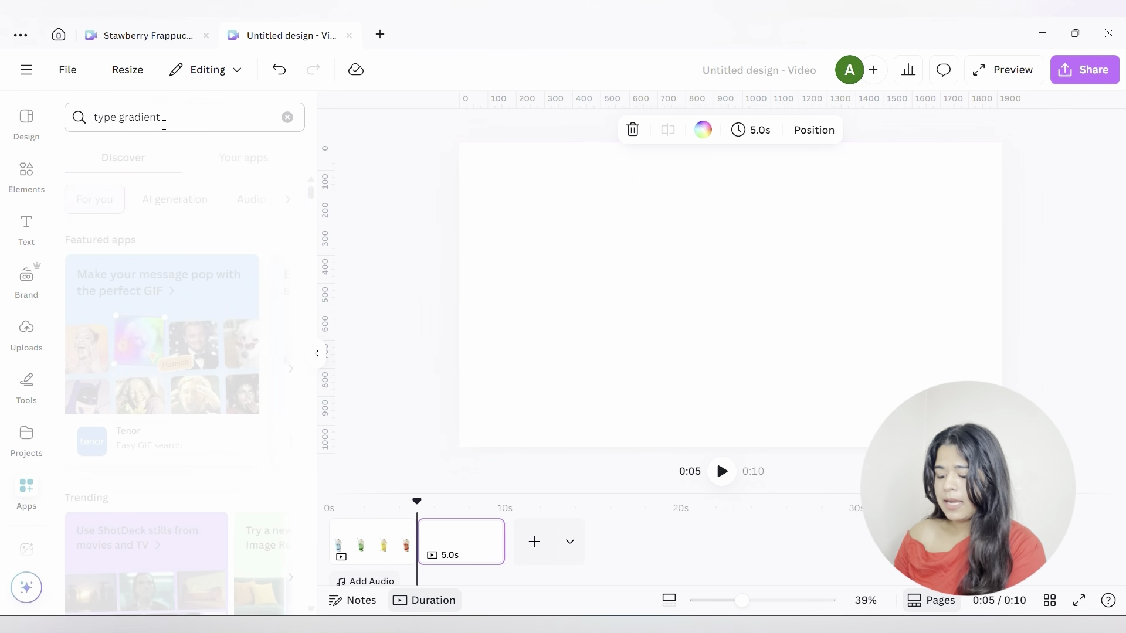
{"action": "left_click", "coordinate": [87, 176]}
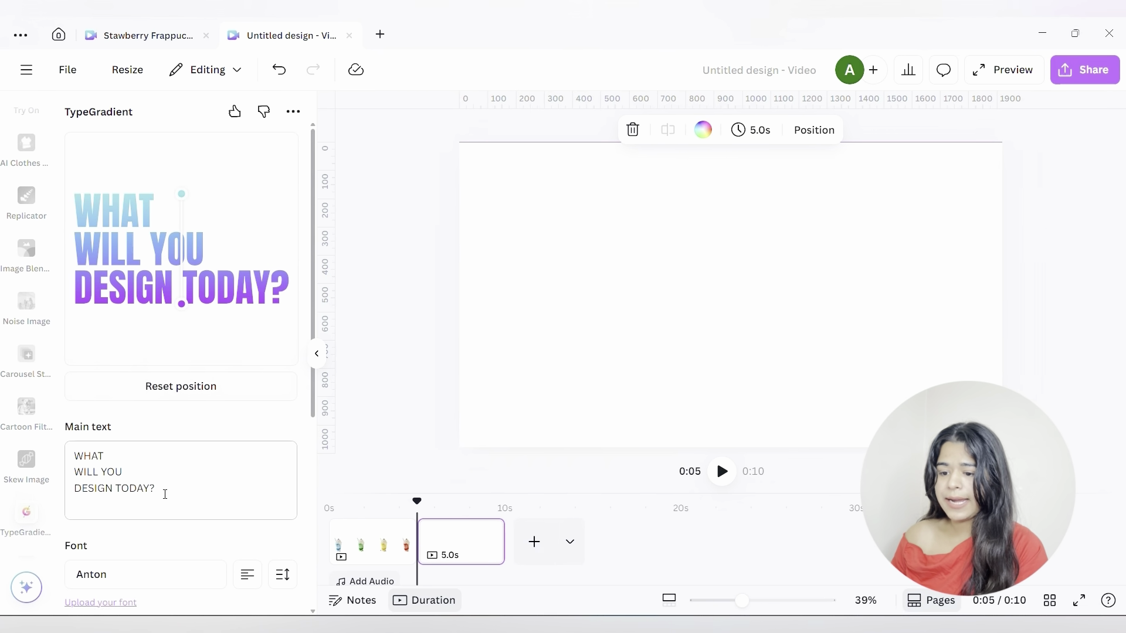
Replace the sample main text in TypeGradient with BLUEBERRY.
{"action": "left_click_drag", "start_coordinate": [165, 495], "coordinate": [68, 453]}
{"action": "key", "text": "BackSpace"}
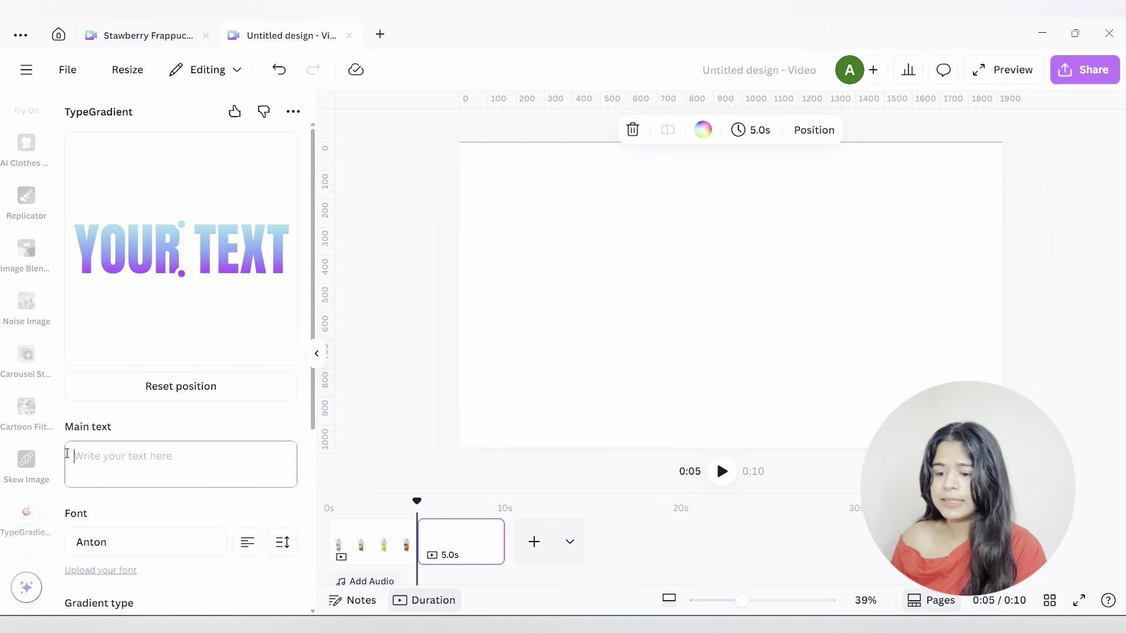
{"action": "type", "text": "BLUEBERRY"}
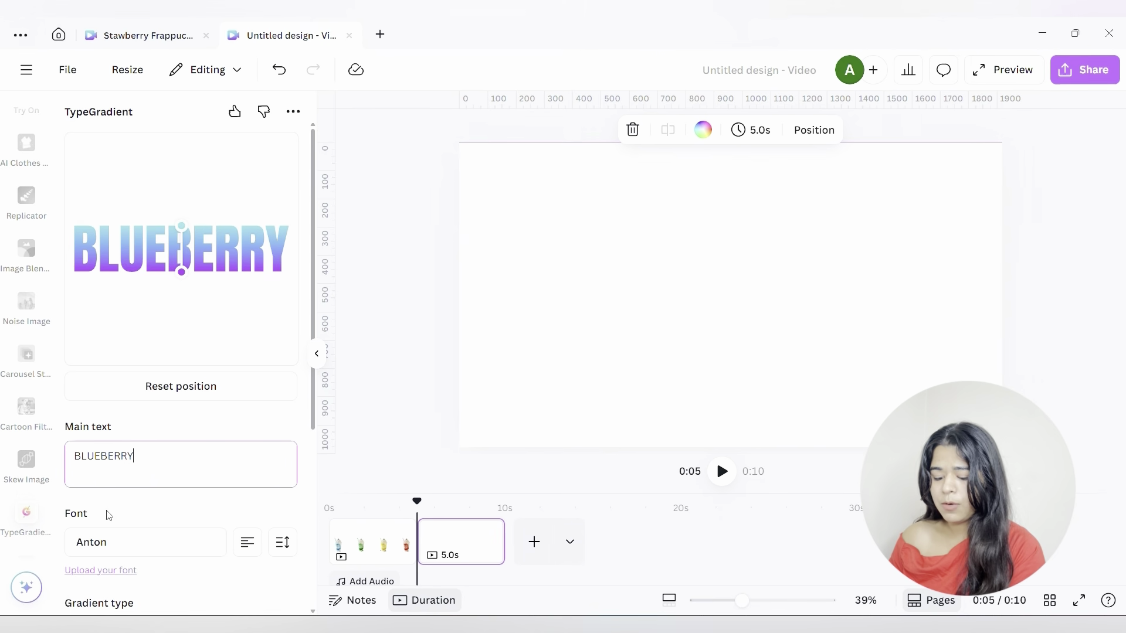
Recolour the three gradient stops in light blue shades, with #1ee0e9 at the start.
{"action": "scroll", "coordinate": [107, 515], "scroll_direction": "down", "scroll_amount": 3}
{"action": "left_click", "coordinate": [73, 563]}
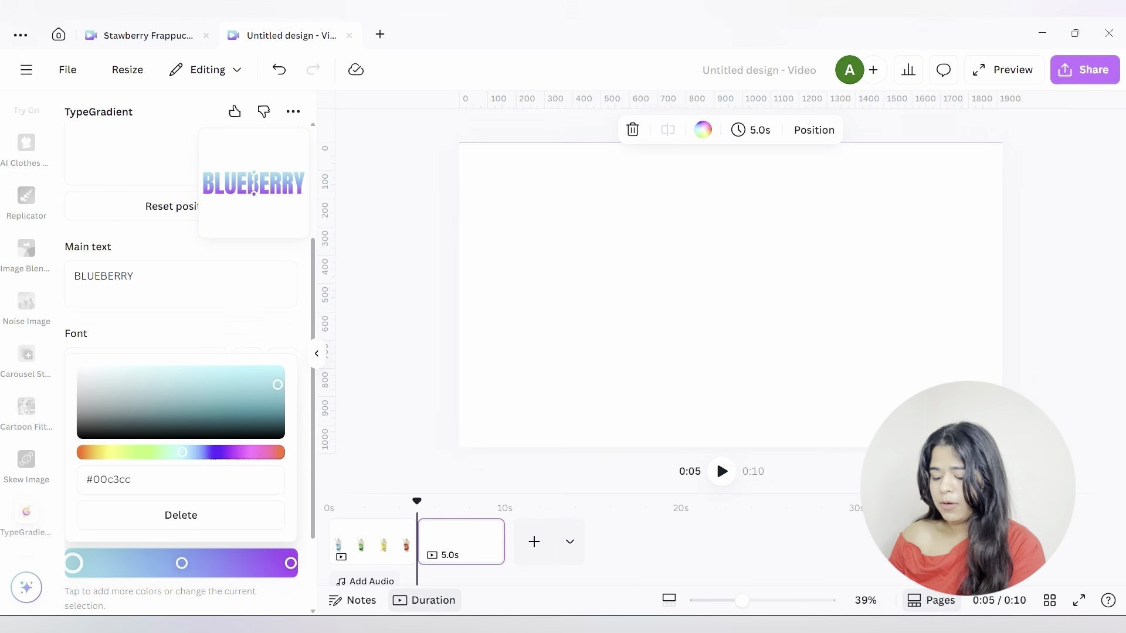
{"action": "left_click", "coordinate": [252, 378]}
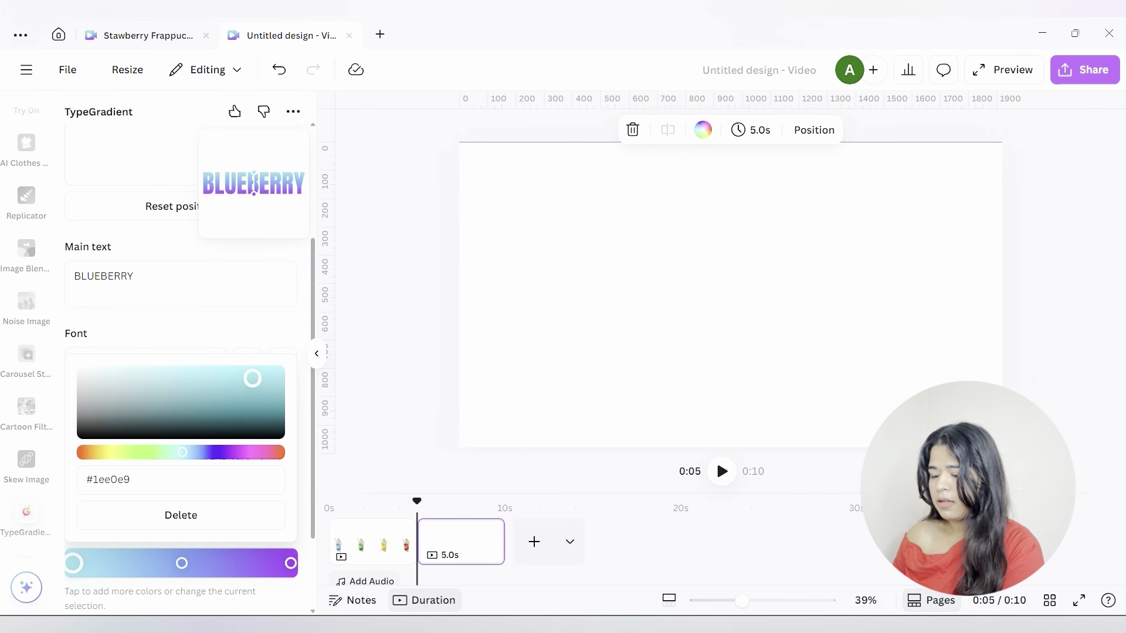
{"action": "left_click", "coordinate": [179, 564]}
{"action": "left_click", "coordinate": [186, 452]}
{"action": "left_click_drag", "start_coordinate": [226, 378], "coordinate": [245, 390]}
{"action": "left_click", "coordinate": [291, 563]}
{"action": "left_click", "coordinate": [188, 452]}
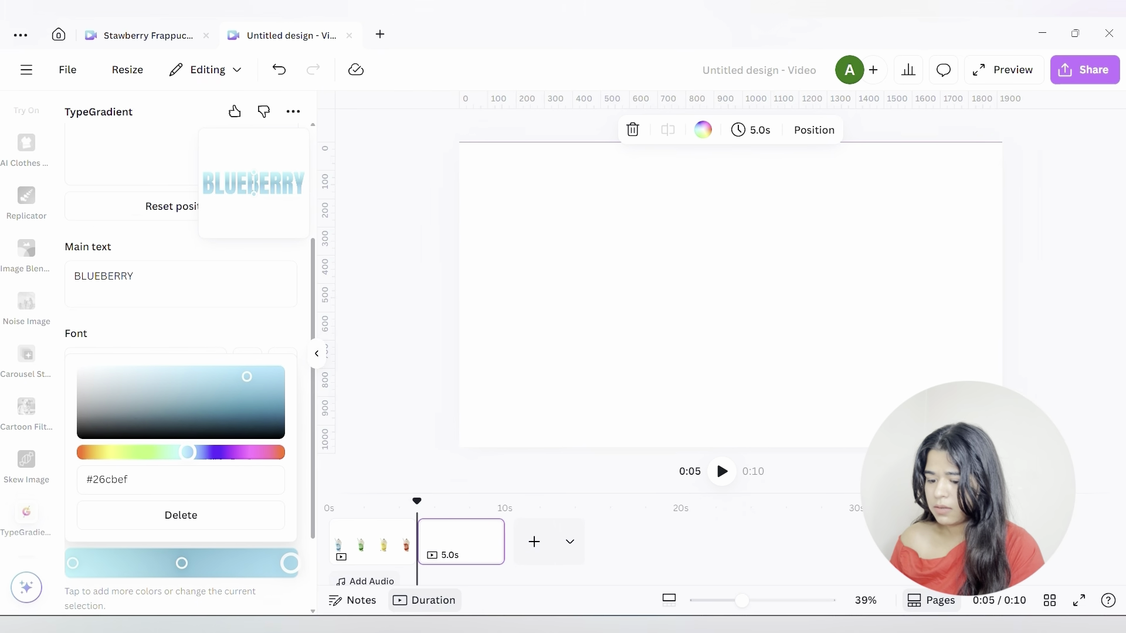
Refine the blue shades of the end and middle gradient stops and move the middle stop closer to the start.
{"action": "left_click_drag", "start_coordinate": [188, 452], "coordinate": [183, 452]}
{"action": "left_click_drag", "start_coordinate": [246, 379], "coordinate": [239, 386]}
{"action": "left_click_drag", "start_coordinate": [182, 563], "coordinate": [147, 564]}
{"action": "mouse_move", "coordinate": [238, 390]}
{"action": "left_mouse_down"}
{"action": "mouse_move", "coordinate": [226, 377]}
{"action": "mouse_move", "coordinate": [226, 387]}
{"action": "left_mouse_up"}
{"action": "left_click", "coordinate": [196, 584]}
Add the BLUEBERRY gradient text to the page, shrink it to about half width and place it near the left edge.
{"action": "scroll", "coordinate": [196, 583], "scroll_direction": "down", "scroll_amount": 2}
{"action": "left_click", "coordinate": [181, 534]}
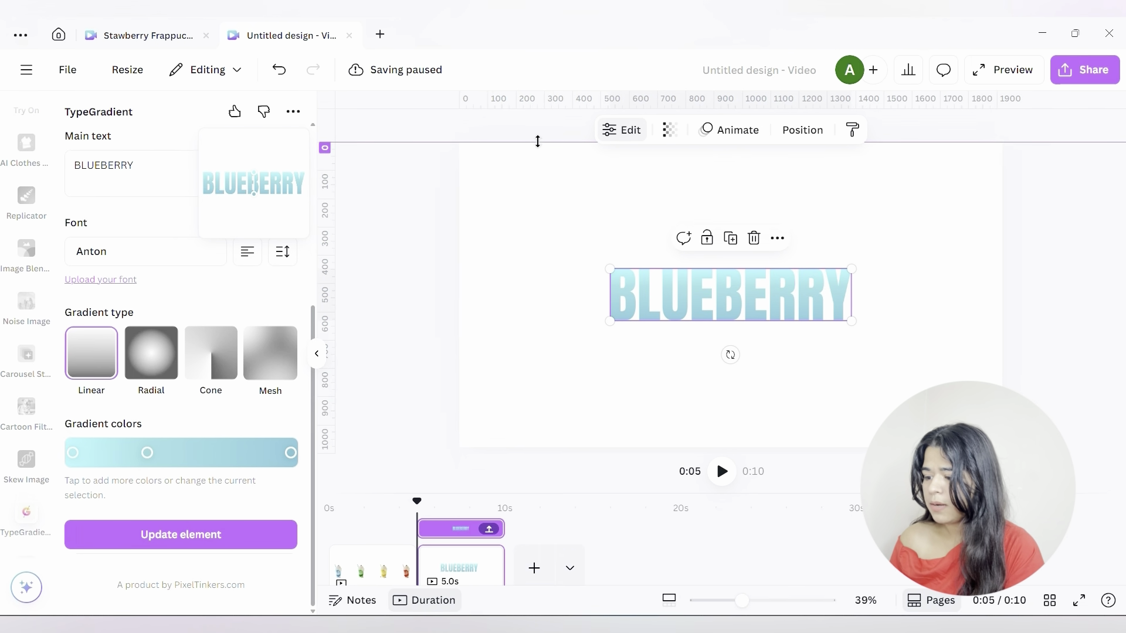
{"action": "left_click_drag", "start_coordinate": [853, 271], "coordinate": [570, 295]}
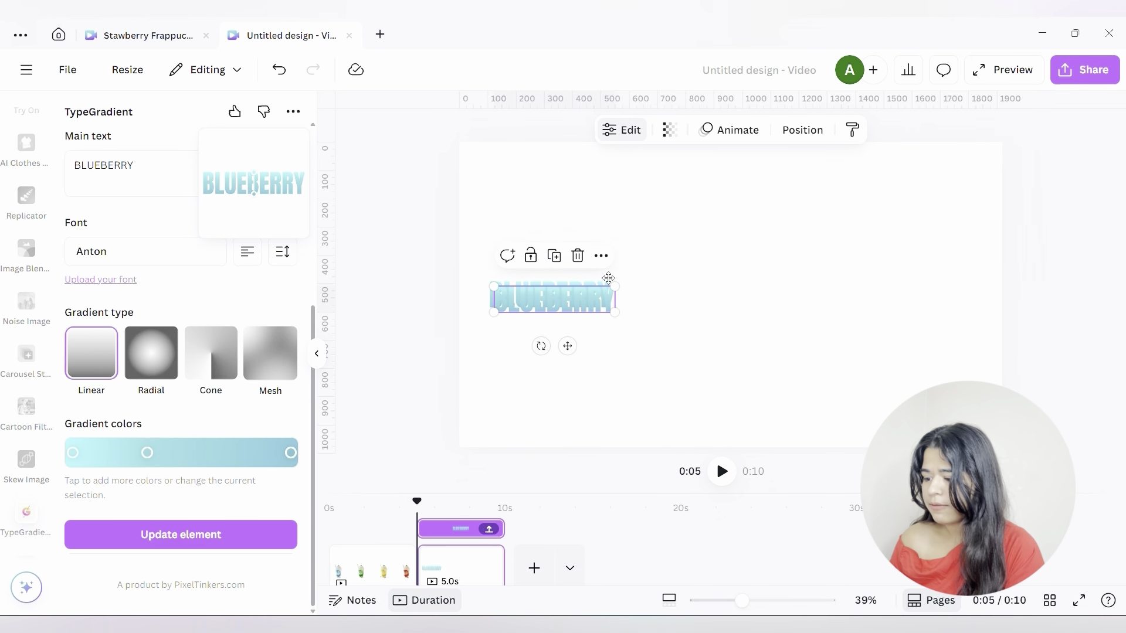
Duplicate the BLUEBERRY text and change the copy's main text to PISTACHIO.
{"action": "left_click", "coordinate": [551, 252]}
{"action": "scroll", "coordinate": [177, 317], "scroll_direction": "up", "scroll_amount": 1}
{"action": "scroll", "coordinate": [178, 317], "scroll_direction": "up", "scroll_amount": 3}
{"action": "left_click", "coordinate": [149, 455]}
{"action": "left_click_drag", "start_coordinate": [148, 455], "coordinate": [26, 459]}
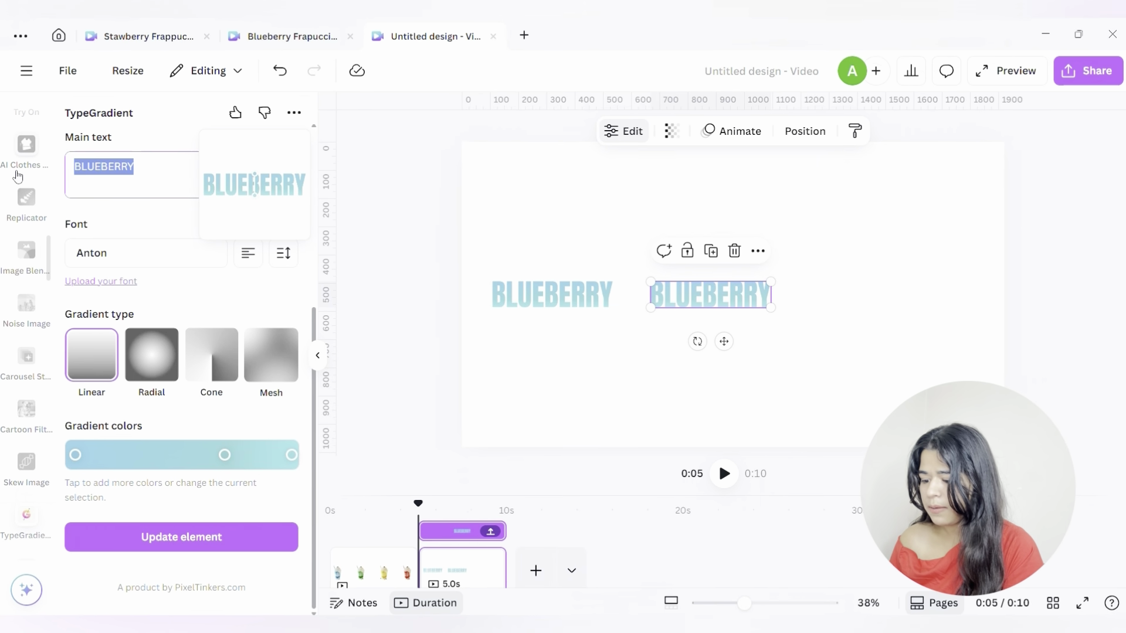
{"action": "type", "text": "PISTACHIO"}
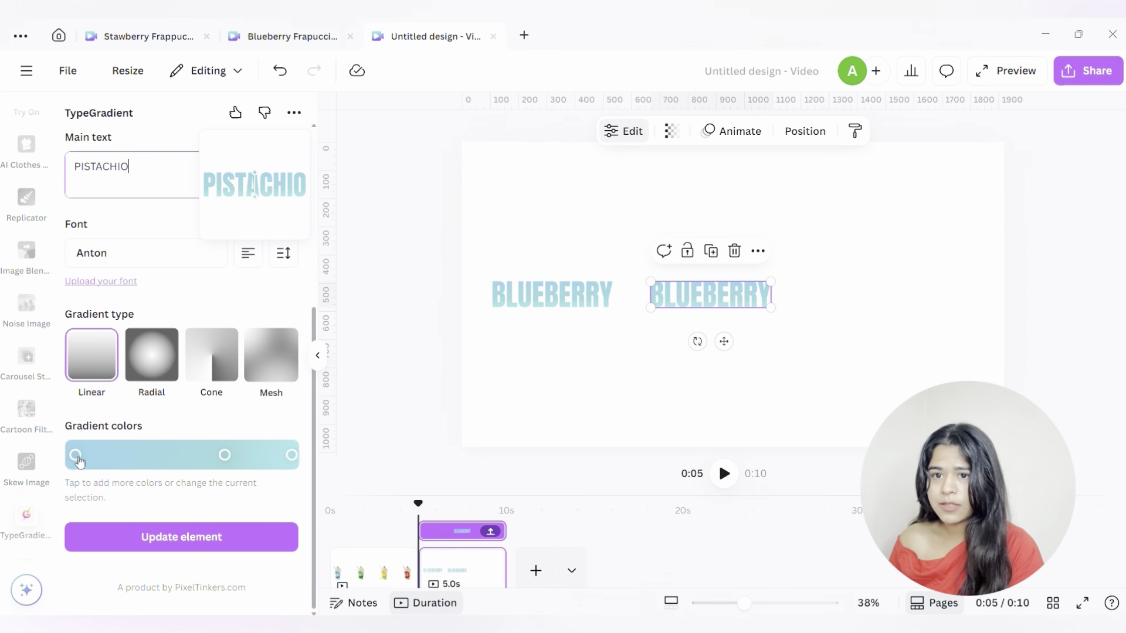
Recolour the PISTACHIO gradient in green shades, with #42d43f at the end, and update the element.
{"action": "left_click", "coordinate": [75, 456]}
{"action": "left_click", "coordinate": [153, 345]}
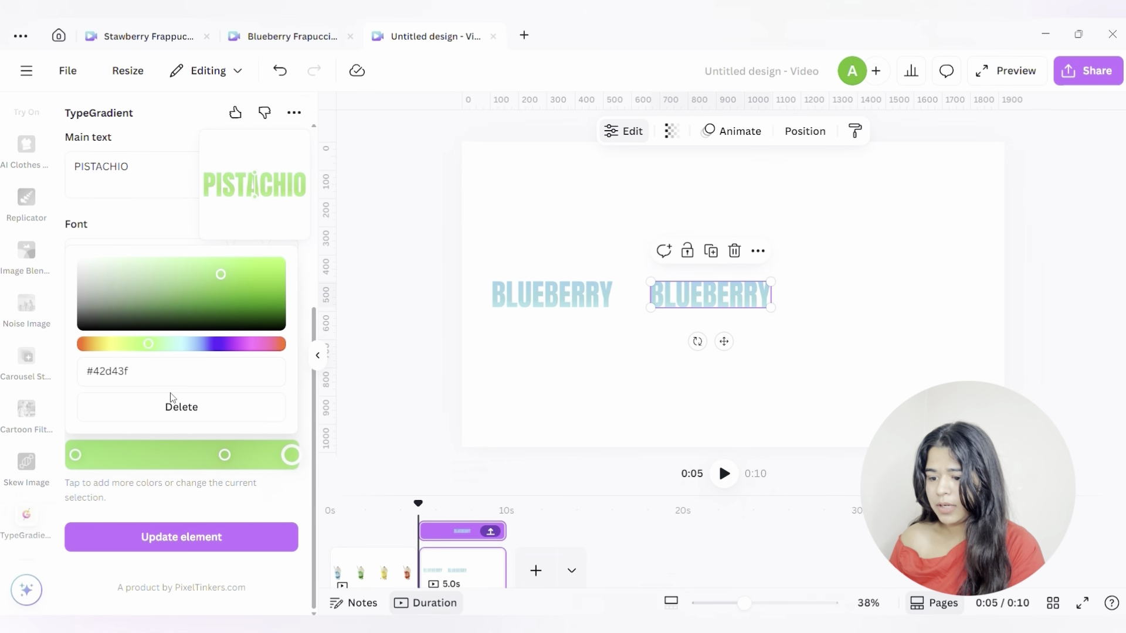
{"action": "left_click", "coordinate": [189, 533]}
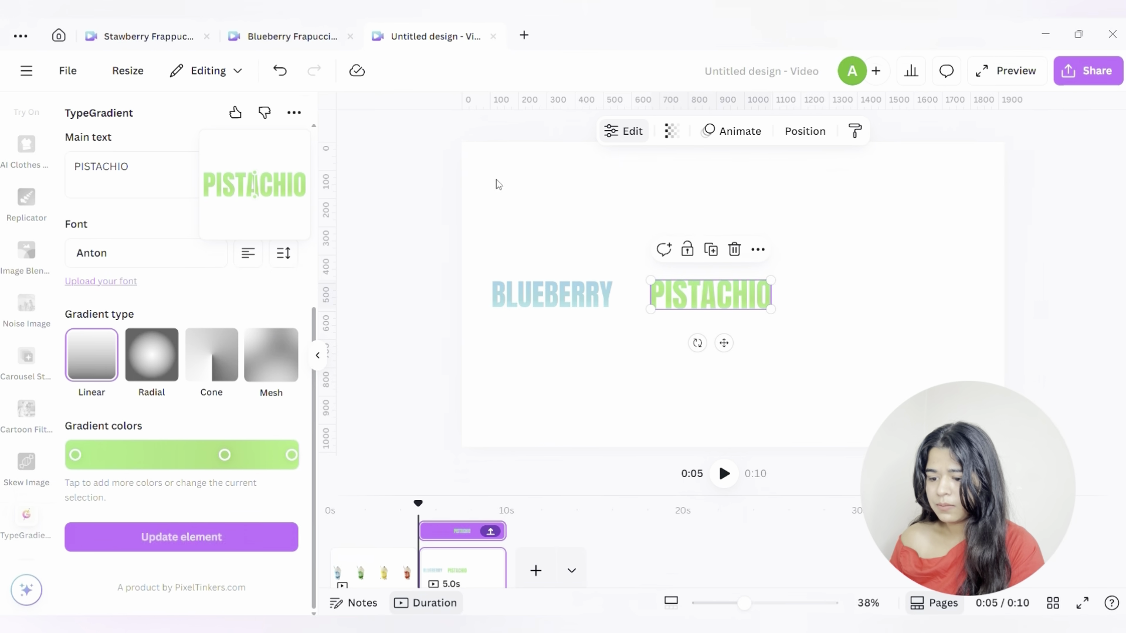
Duplicate the PISTACHIO text and change the copy's main text to BANANA.
{"action": "left_click", "coordinate": [710, 251]}
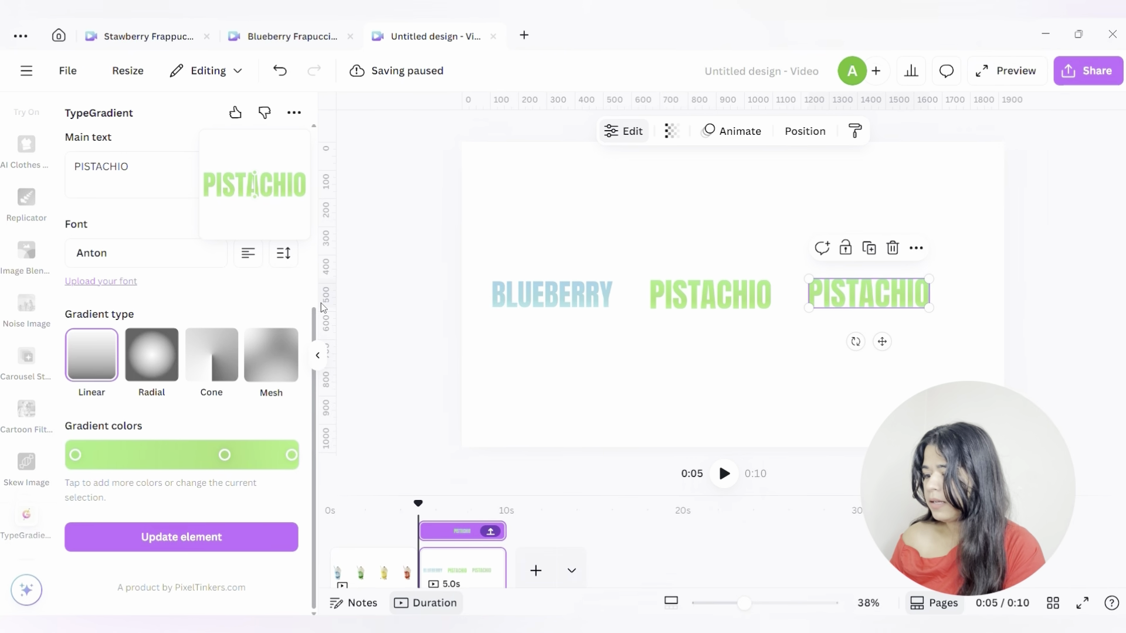
{"action": "type", "text": "BANANA"}
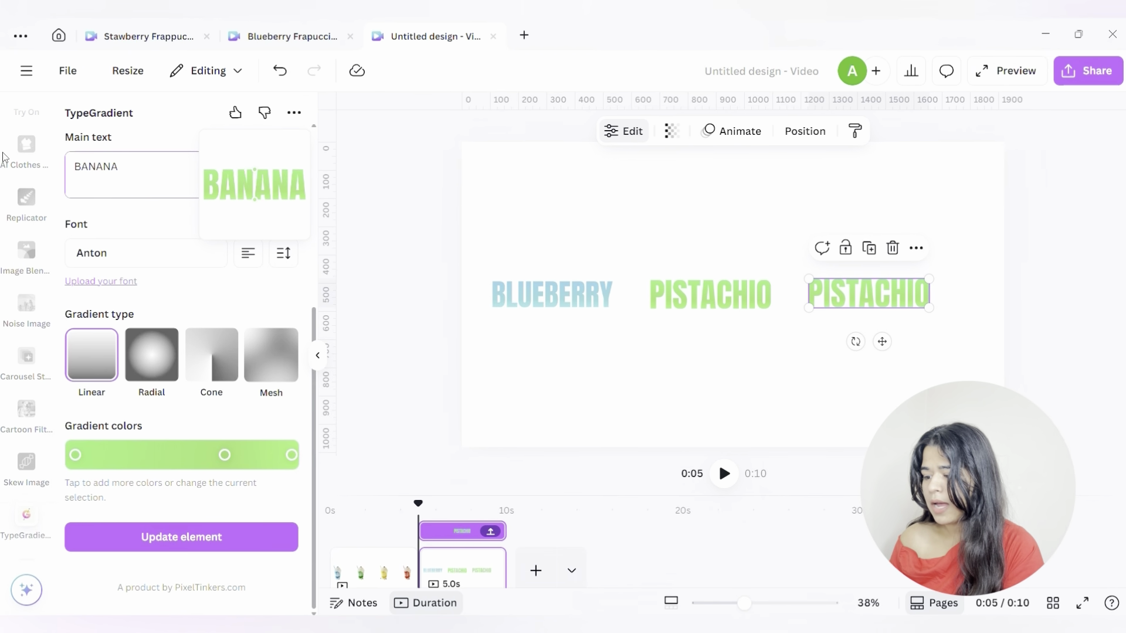
Recolour the BANANA gradient in yellow shades, shifting its first two stops toward the end, and update the element.
{"action": "left_click", "coordinate": [76, 454]}
{"action": "left_click", "coordinate": [109, 344]}
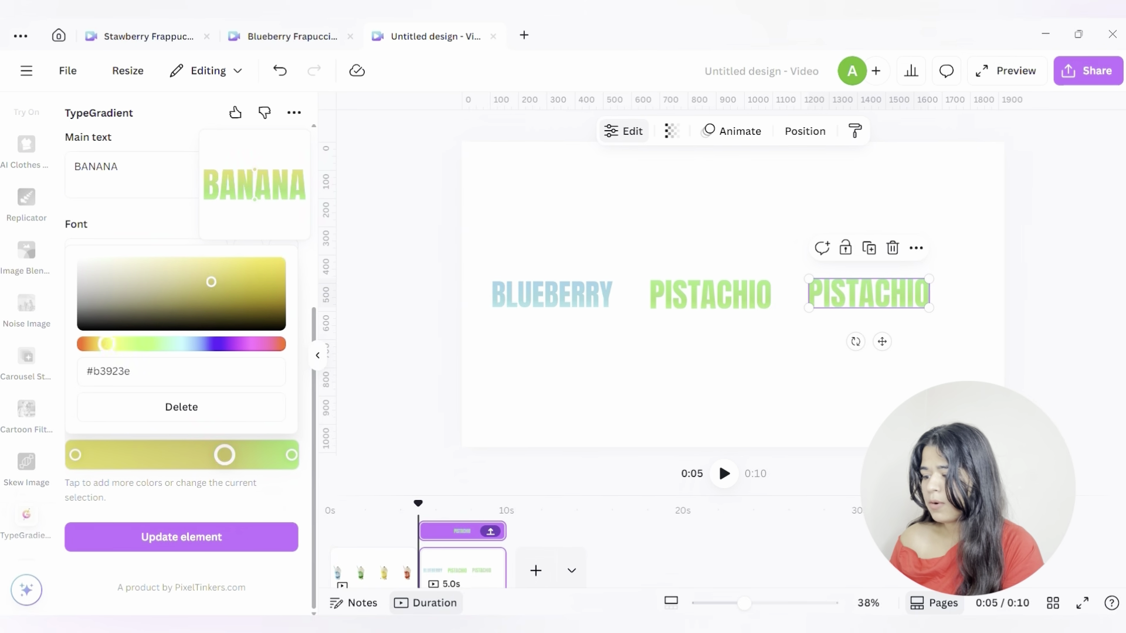
{"action": "left_click", "coordinate": [287, 455]}
{"action": "left_click_drag", "start_coordinate": [224, 456], "coordinate": [281, 456]}
{"action": "left_click", "coordinate": [183, 490]}
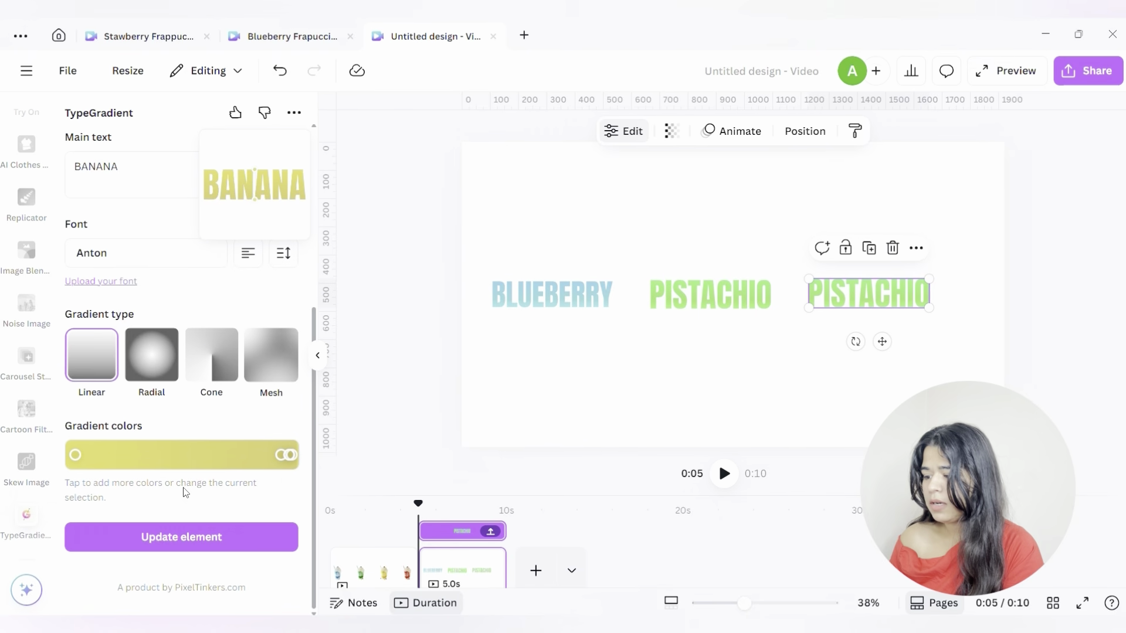
{"action": "left_click_drag", "start_coordinate": [76, 456], "coordinate": [196, 455]}
{"action": "left_click", "coordinate": [180, 536]}
Duplicate the BANANA text and change the copy's main text to STAWBERRY.
{"action": "left_click", "coordinate": [869, 245]}
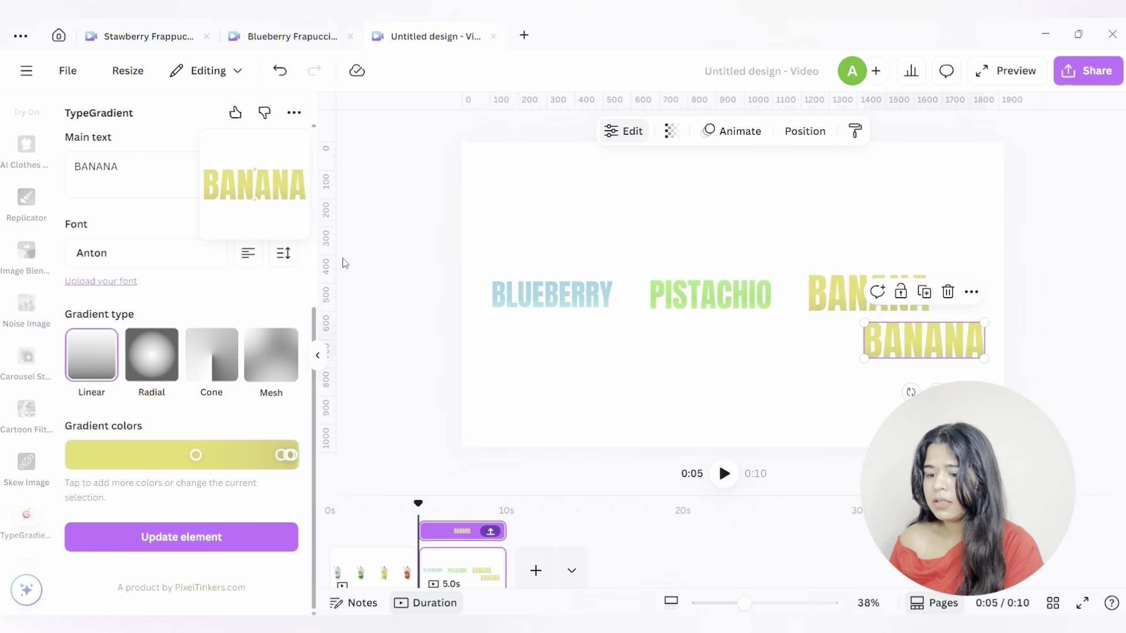
{"action": "type", "text": "STAWBERRY"}
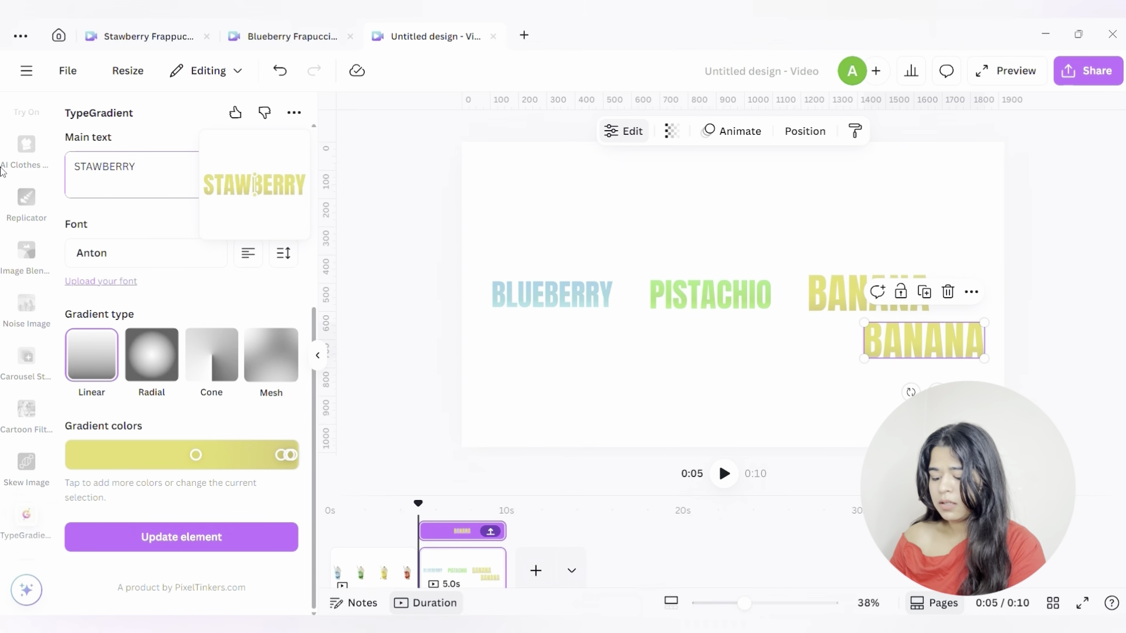
Move the STAWBERRY gradient's first stop back to the start, add a middle stop and remove the extra one near the end.
{"action": "left_click", "coordinate": [196, 455]}
{"action": "left_click_drag", "start_coordinate": [196, 455], "coordinate": [73, 455]}
{"action": "left_click", "coordinate": [210, 455]}
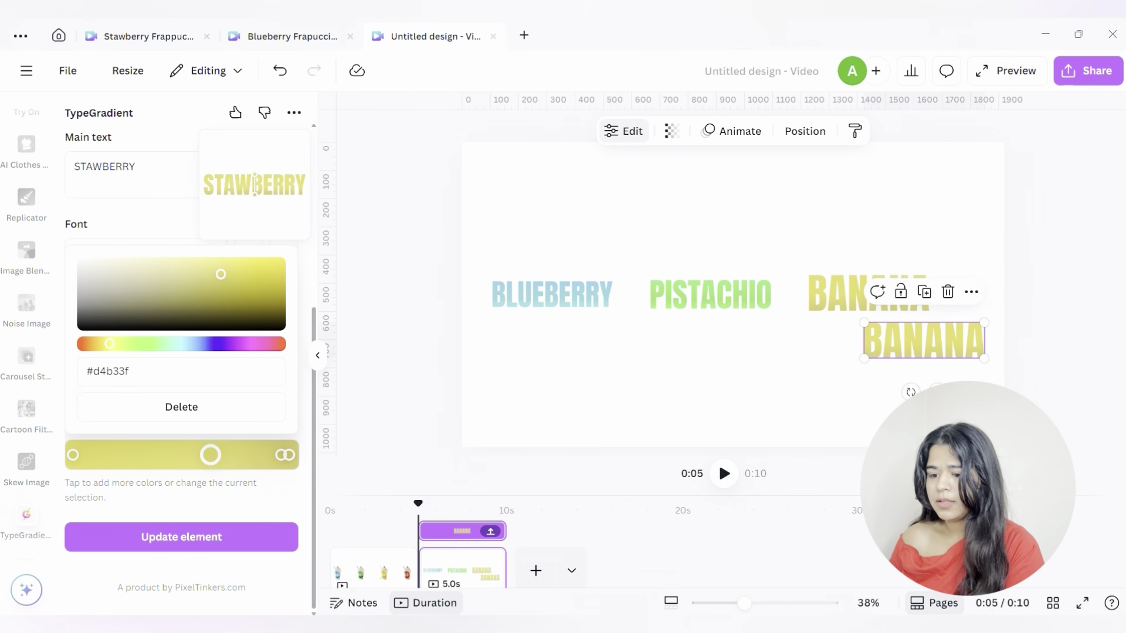
{"action": "left_click", "coordinate": [281, 457]}
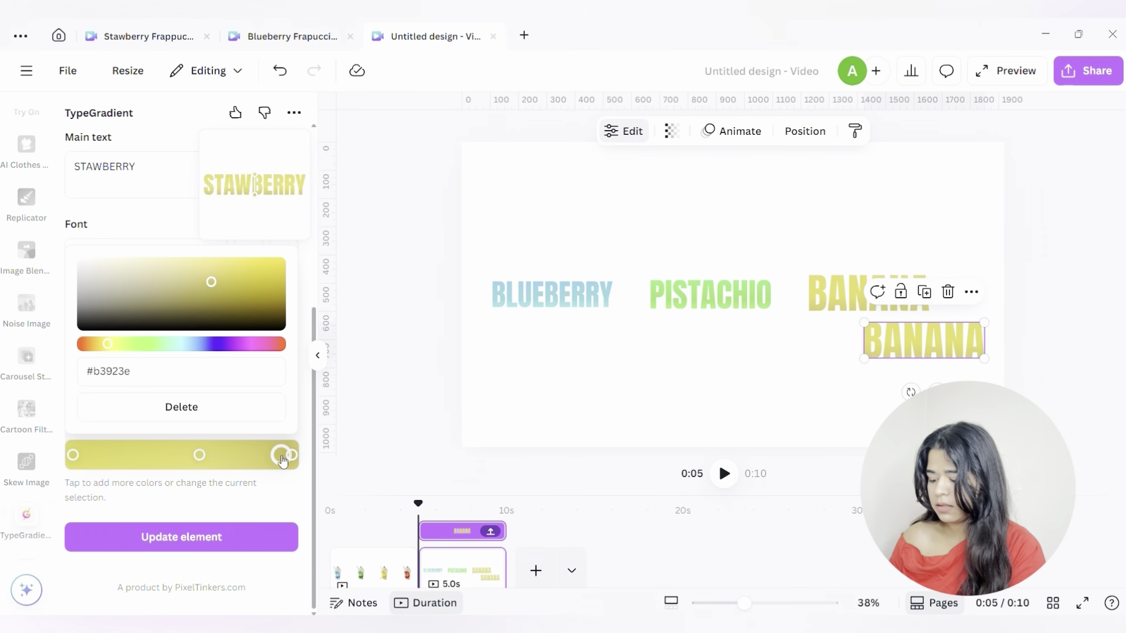
{"action": "left_click", "coordinate": [188, 447]}
Recolour all three stops of the STAWBERRY gradient from yellow to red shades.
{"action": "left_click", "coordinate": [73, 455]}
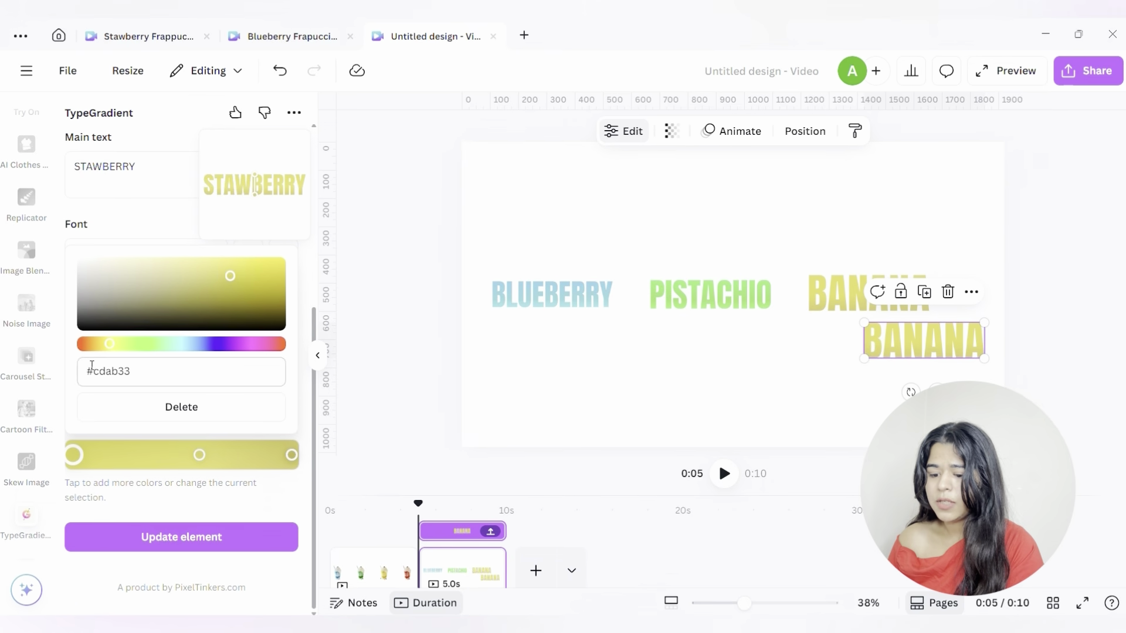
{"action": "left_click", "coordinate": [86, 345]}
{"action": "left_click", "coordinate": [199, 455]}
{"action": "left_click", "coordinate": [83, 344]}
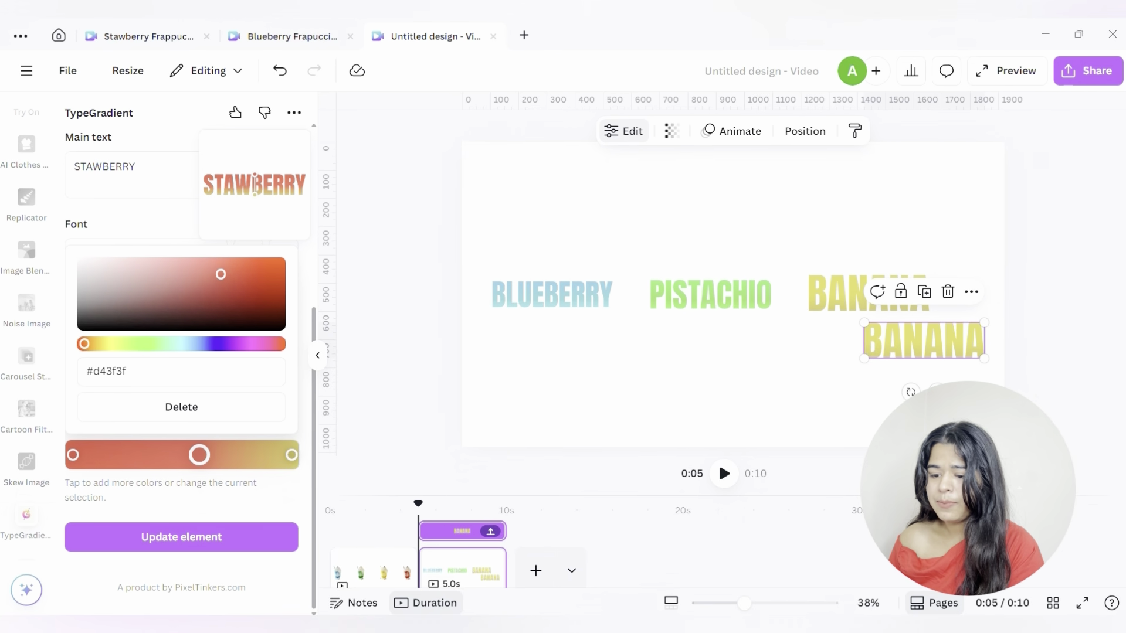
{"action": "left_click", "coordinate": [290, 457]}
{"action": "left_click", "coordinate": [86, 344]}
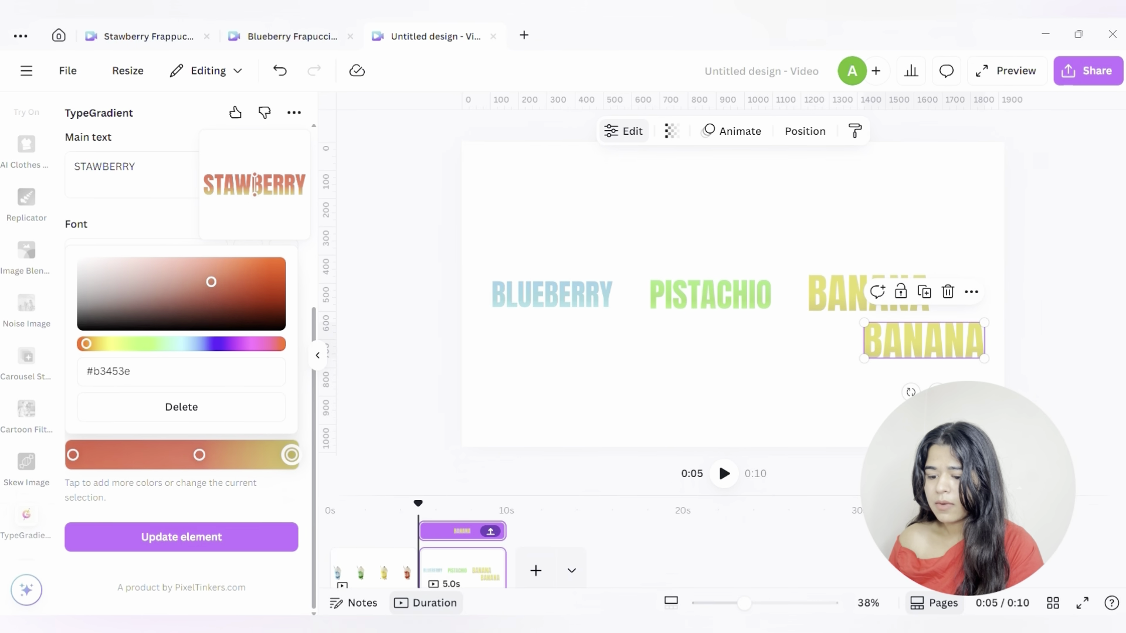
Add a pale red colour to the STAWBERRY gradient and rearrange its stops so the pale one sits in the middle.
{"action": "left_click", "coordinate": [260, 455]}
{"action": "left_click", "coordinate": [169, 265]}
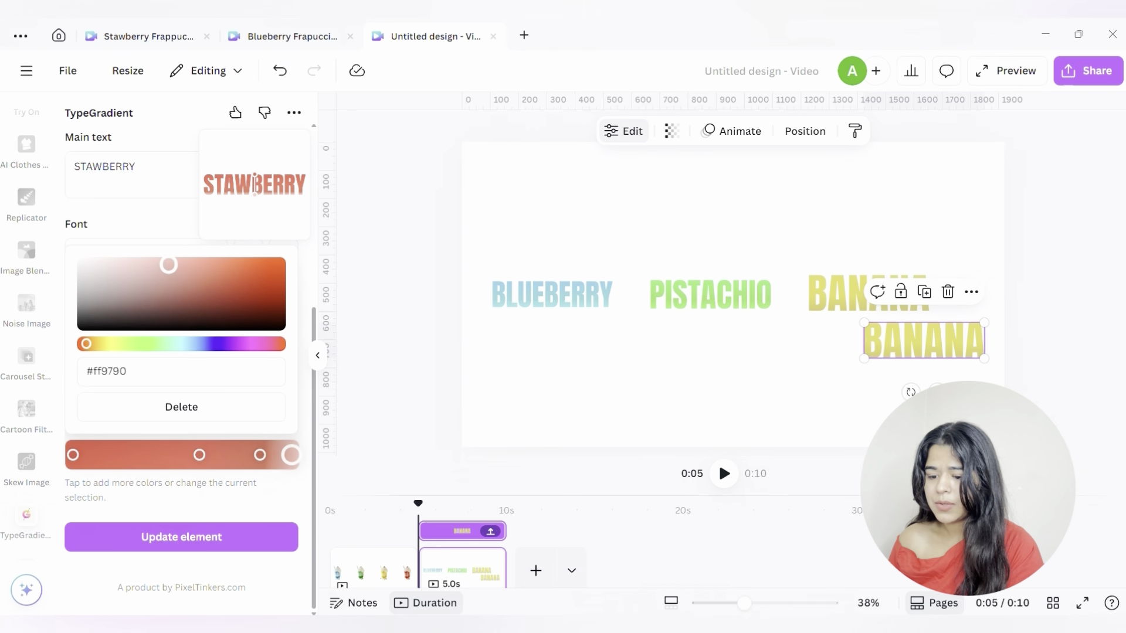
{"action": "left_click", "coordinate": [172, 455]}
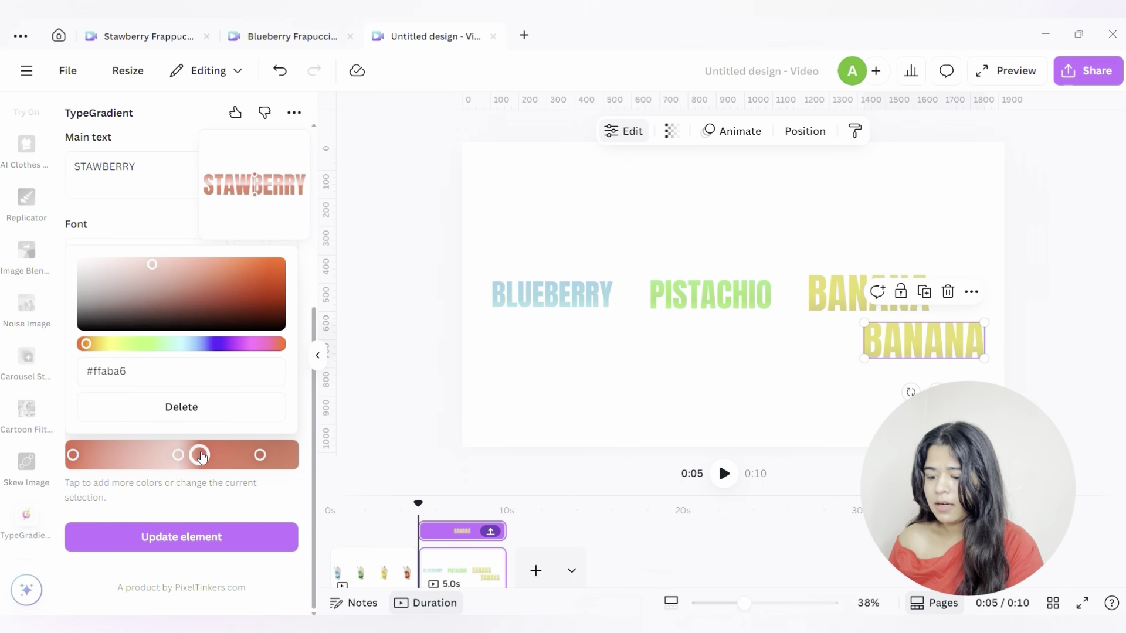
{"action": "left_click_drag", "start_coordinate": [200, 456], "coordinate": [291, 455]}
{"action": "left_click", "coordinate": [307, 486]}
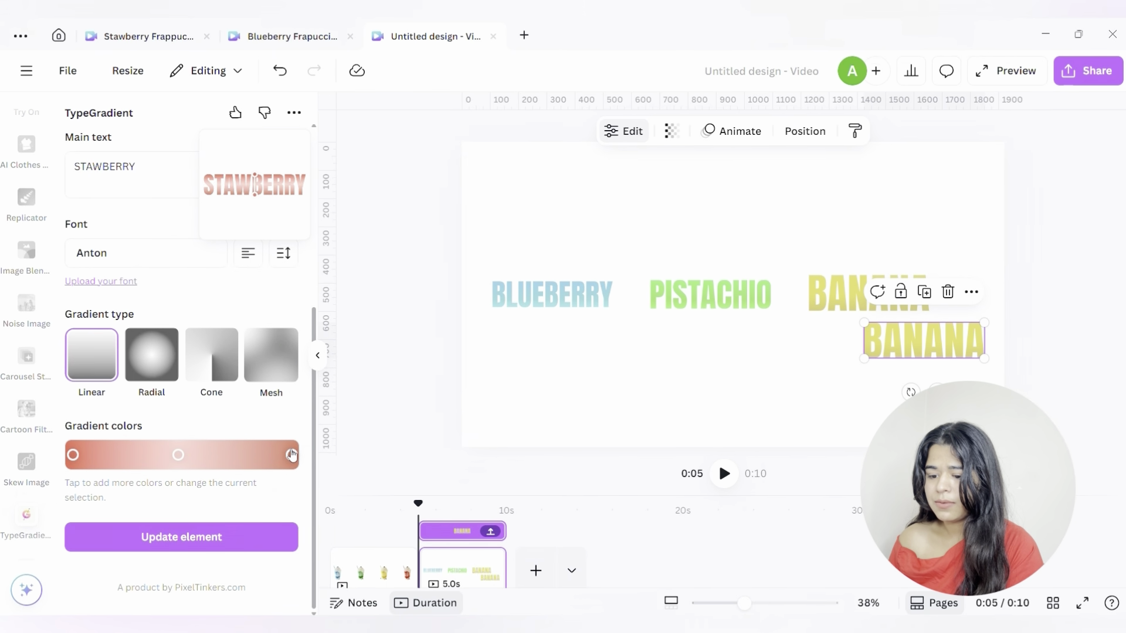
Shift the STAWBERRY gradient's stops toward the end, adjust them to soft red shades and update the element.
{"action": "left_click", "coordinate": [292, 455]}
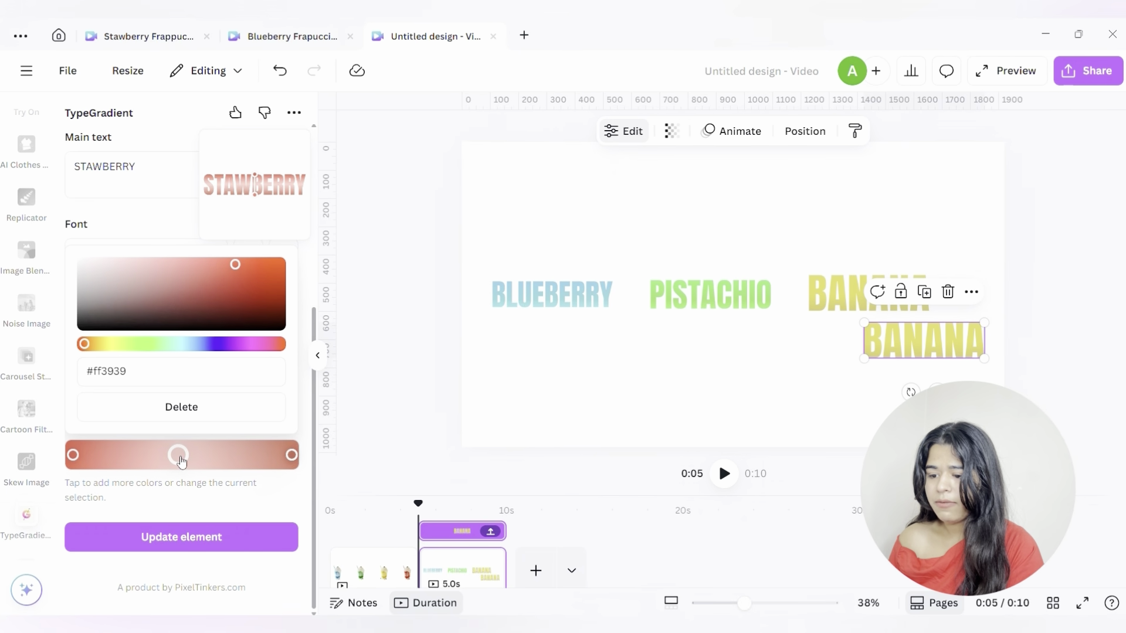
{"action": "left_click_drag", "start_coordinate": [182, 462], "coordinate": [269, 455]}
{"action": "left_click", "coordinate": [292, 456]}
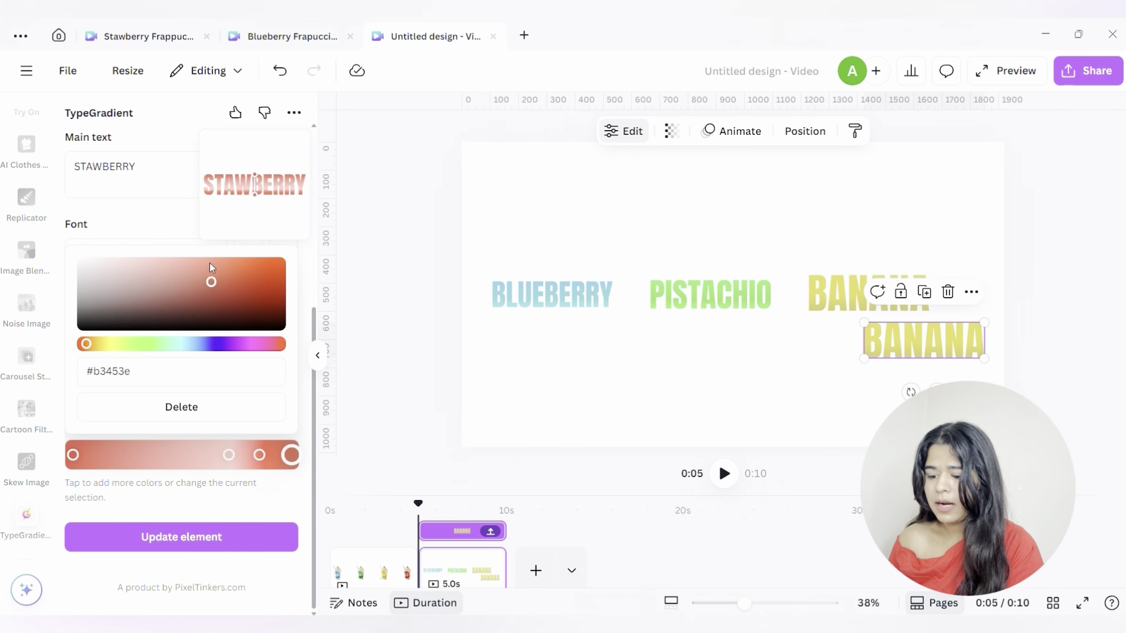
{"action": "left_click", "coordinate": [230, 456]}
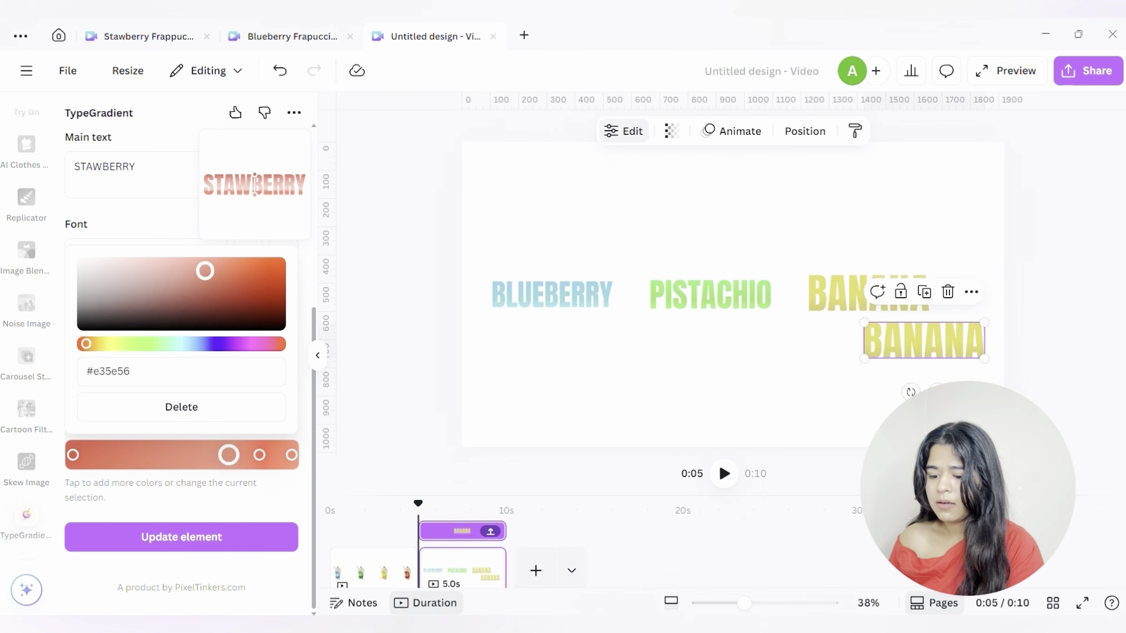
{"action": "left_click_drag", "start_coordinate": [217, 265], "coordinate": [211, 264]}
{"action": "left_click_drag", "start_coordinate": [260, 464], "coordinate": [291, 456]}
{"action": "left_click", "coordinate": [181, 537]}
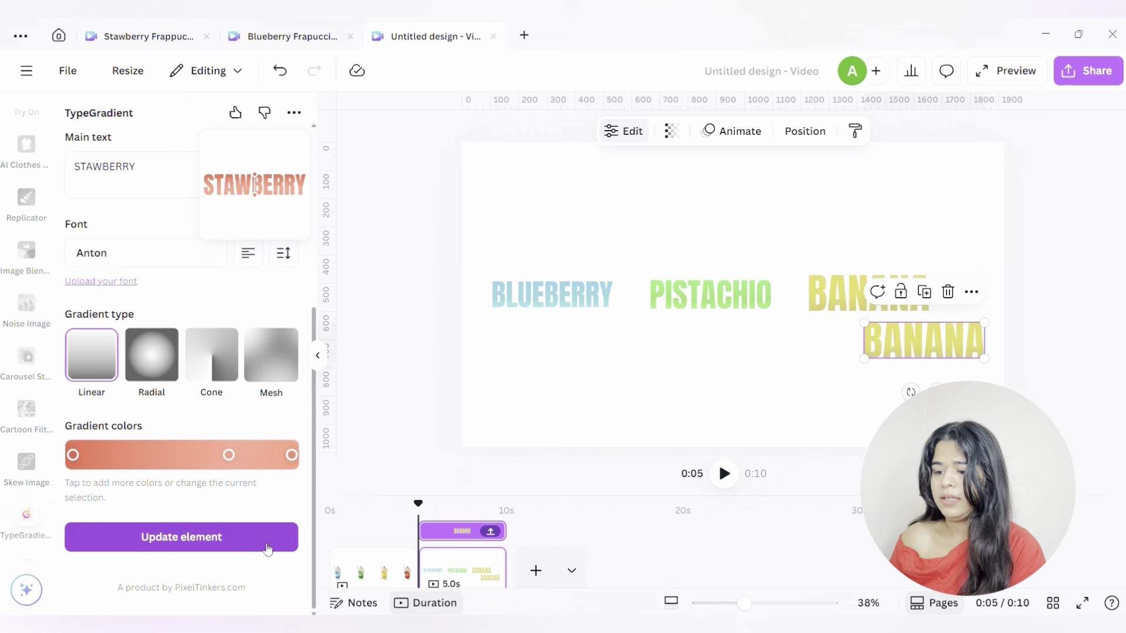
Move BLUEBERRY beneath the other names and put STAWBERRY in its place at the start of the row.
{"action": "left_click", "coordinate": [551, 293]}
{"action": "left_click_drag", "start_coordinate": [552, 294], "coordinate": [770, 338]}
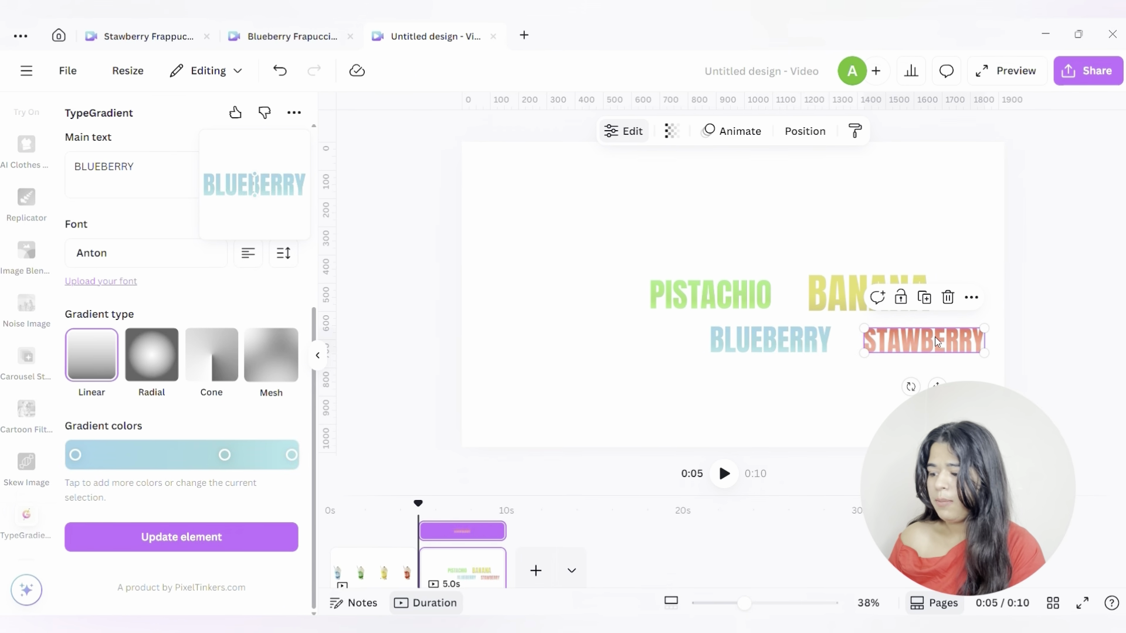
{"action": "left_click_drag", "start_coordinate": [944, 344], "coordinate": [576, 302]}
Download only the current page with the flavour names as a PNG into the Downloads folder.
{"action": "left_click", "coordinate": [1107, 70]}
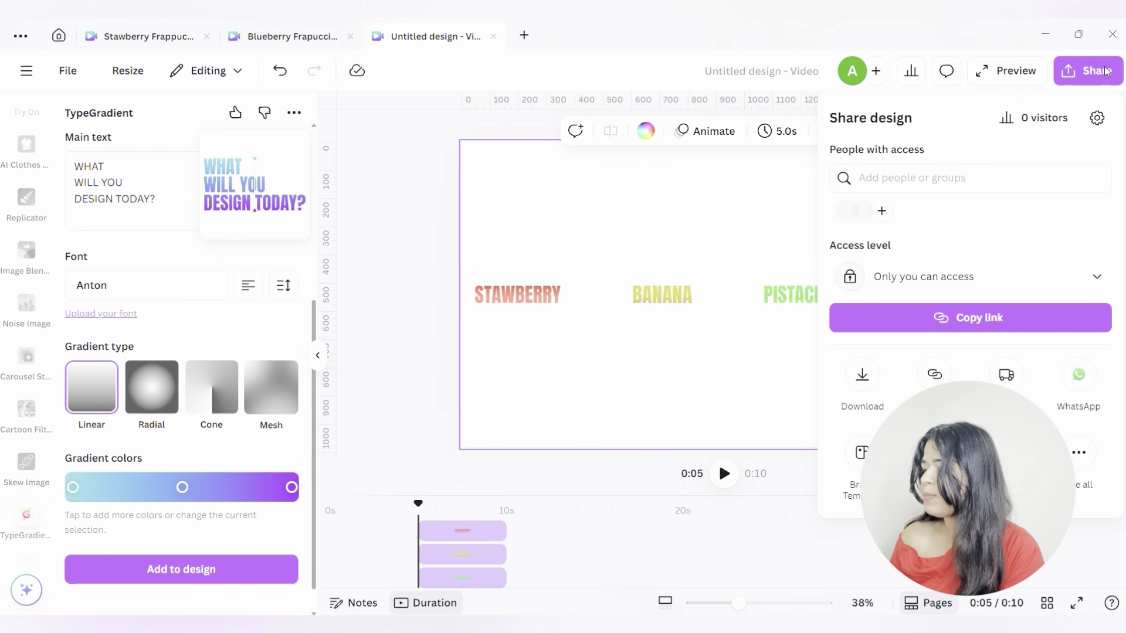
{"action": "left_click", "coordinate": [862, 376]}
{"action": "left_click", "coordinate": [970, 173]}
{"action": "left_click", "coordinate": [874, 256]}
{"action": "left_click", "coordinate": [968, 377]}
{"action": "left_click", "coordinate": [849, 183]}
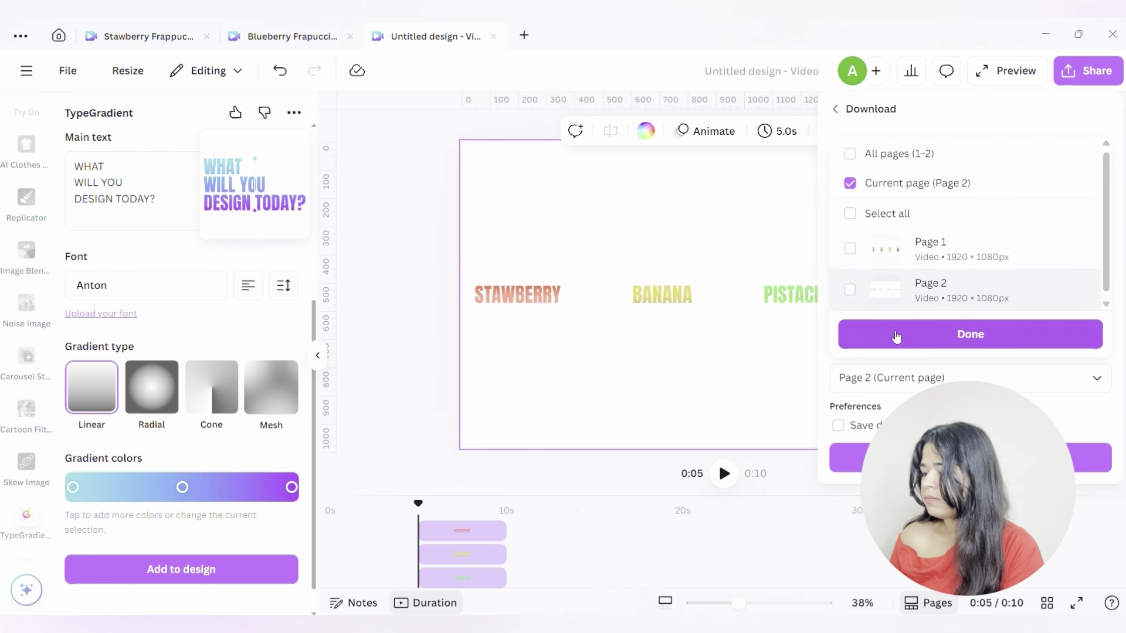
{"action": "left_click", "coordinate": [896, 336]}
{"action": "left_click", "coordinate": [970, 457]}
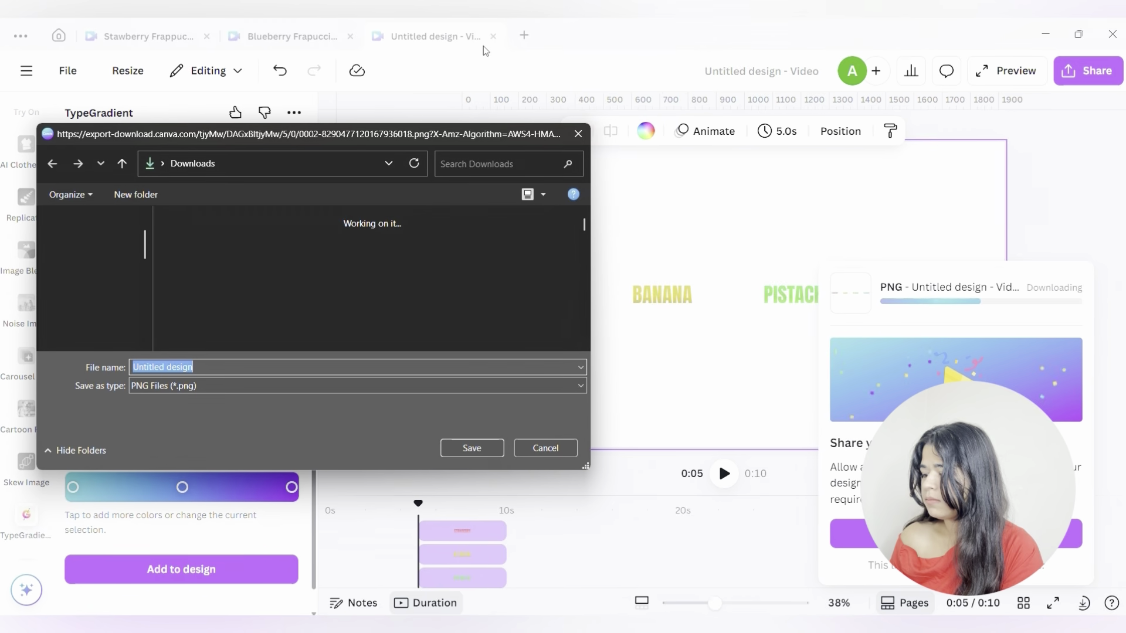
{"action": "key", "text": "Return"}
Add a third page and paste the group of four cups from the first page onto it.
{"action": "left_click", "coordinate": [518, 545]}
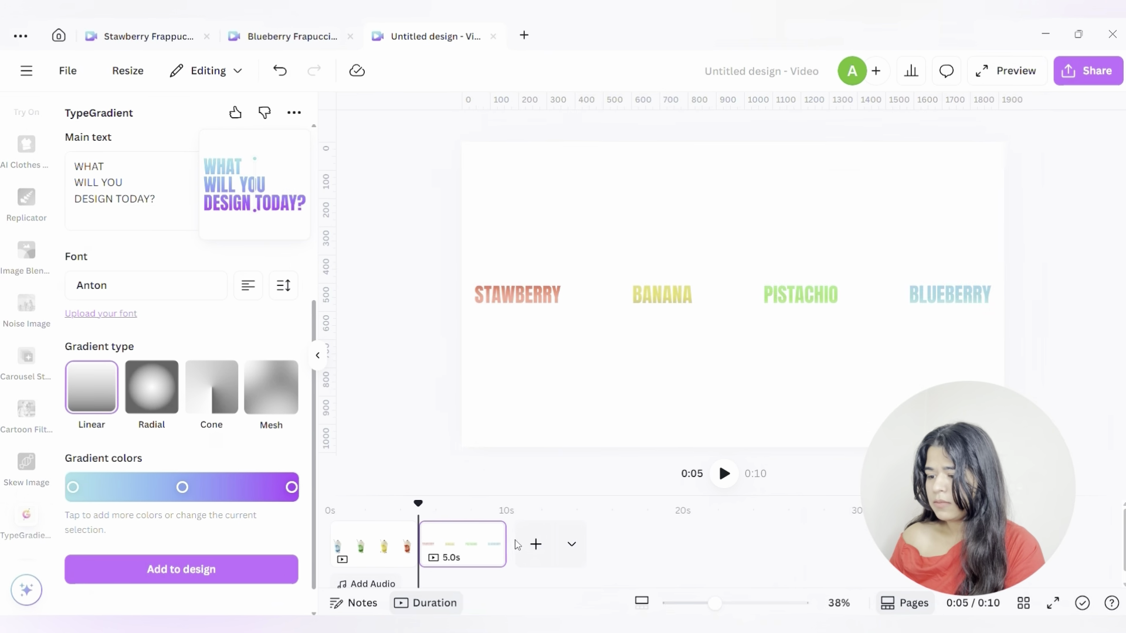
{"action": "left_click", "coordinate": [536, 545]}
{"action": "left_click", "coordinate": [372, 545]}
{"action": "left_click", "coordinate": [574, 533]}
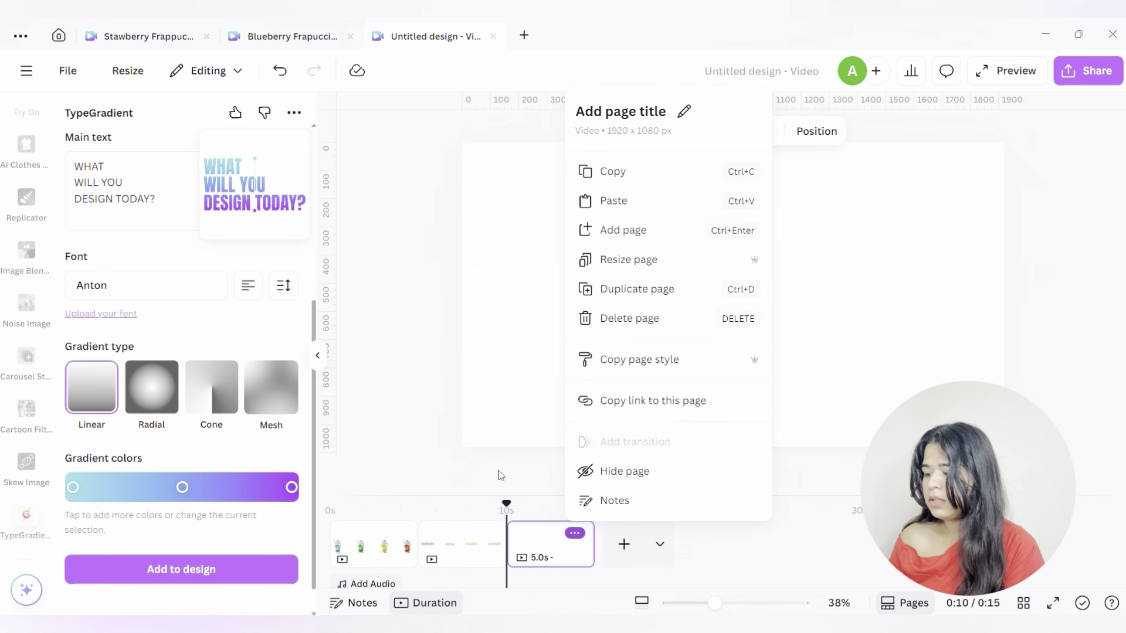
{"action": "key", "text": "ctrl+v"}
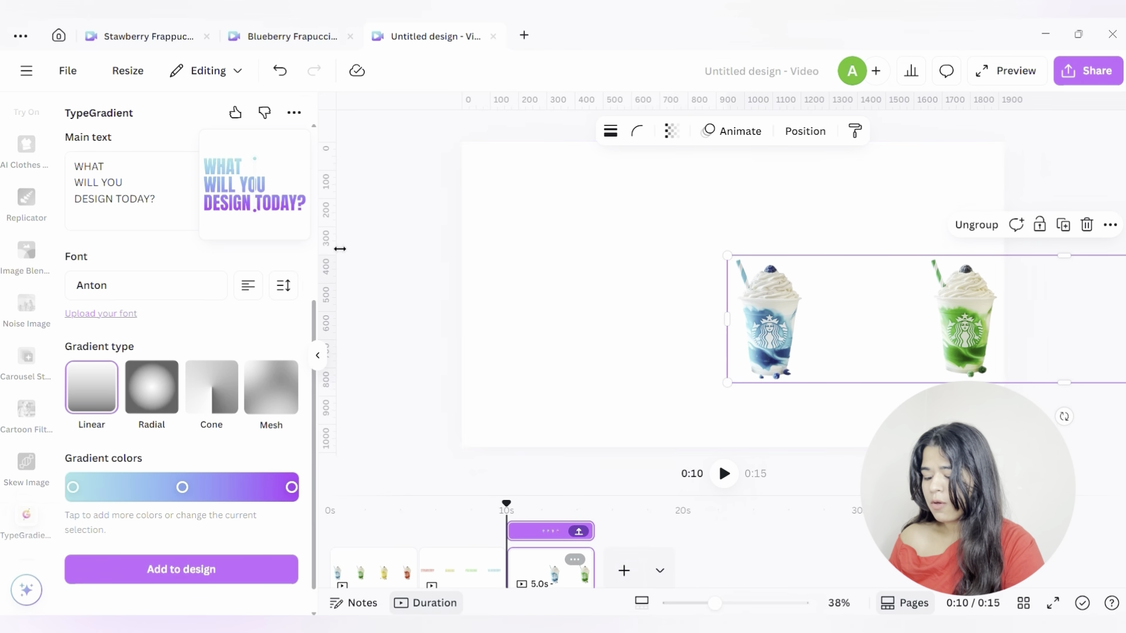
Centre the enlarged blue cup on a vertical guide and place a cream square over it.
{"action": "left_click_drag", "start_coordinate": [340, 248], "coordinate": [519, 155]}
{"action": "key", "text": "ctrl+z"}
{"action": "key", "text": "ctrl+z"}
{"action": "key", "text": "ctrl+z"}
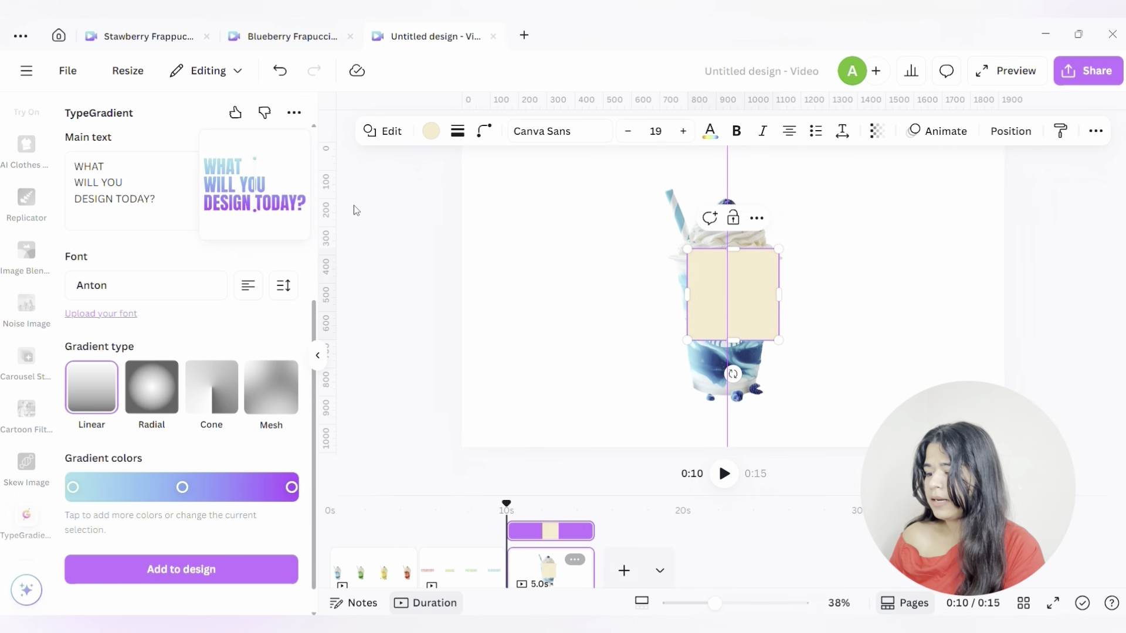
Sample dark blue from the cup for the square's fill and switch the fill to a gradient.
{"action": "left_click", "coordinate": [430, 130]}
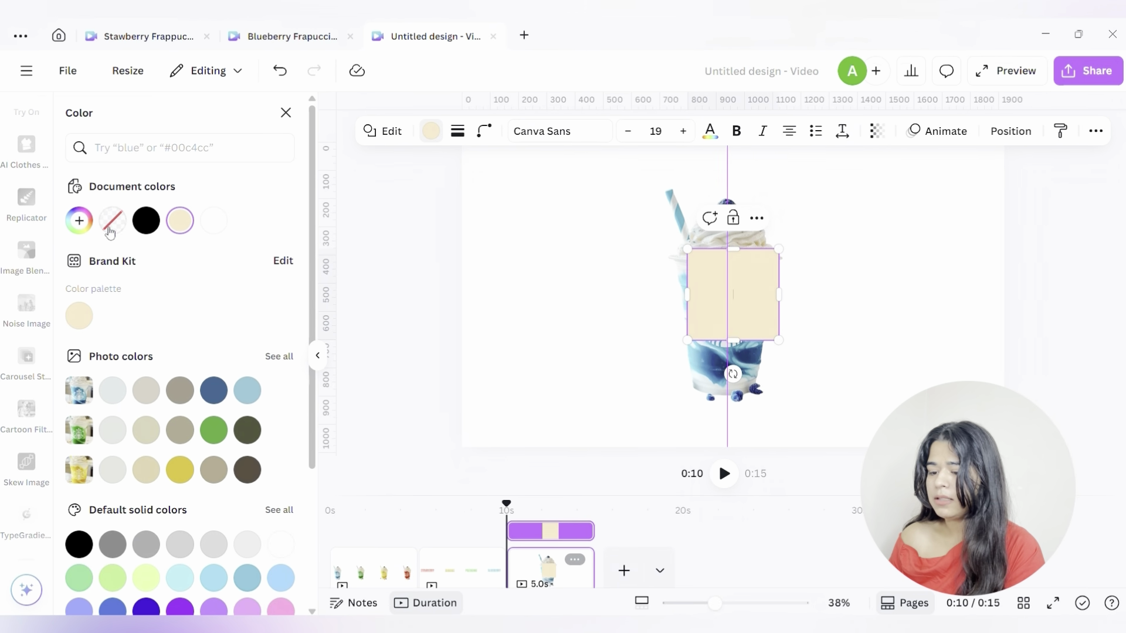
{"action": "left_click", "coordinate": [88, 225]}
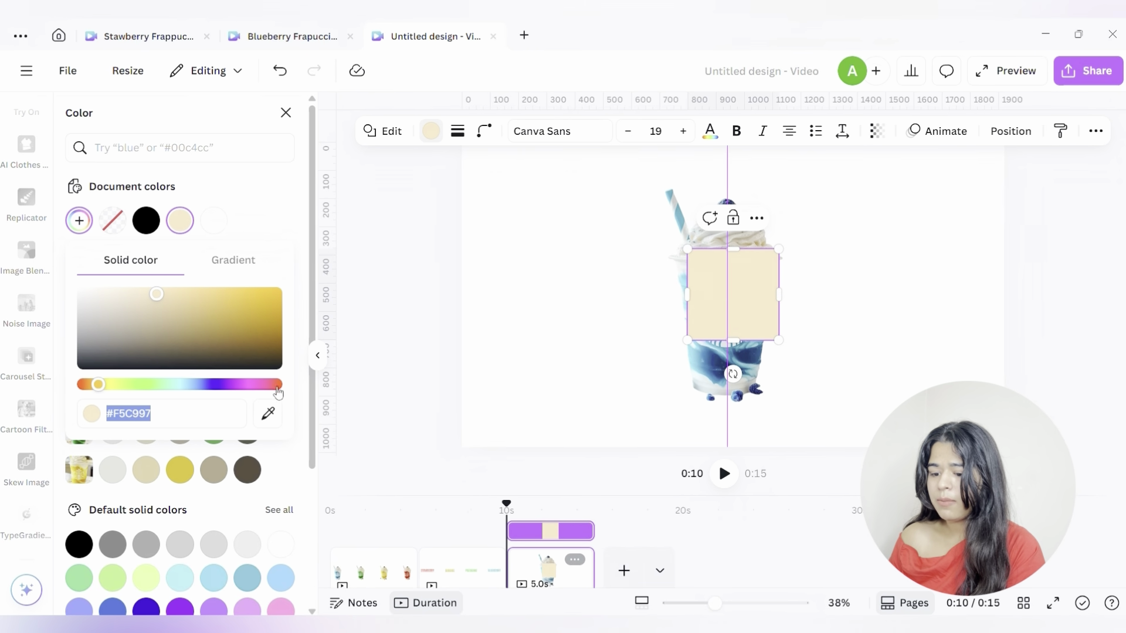
{"action": "left_click", "coordinate": [268, 414]}
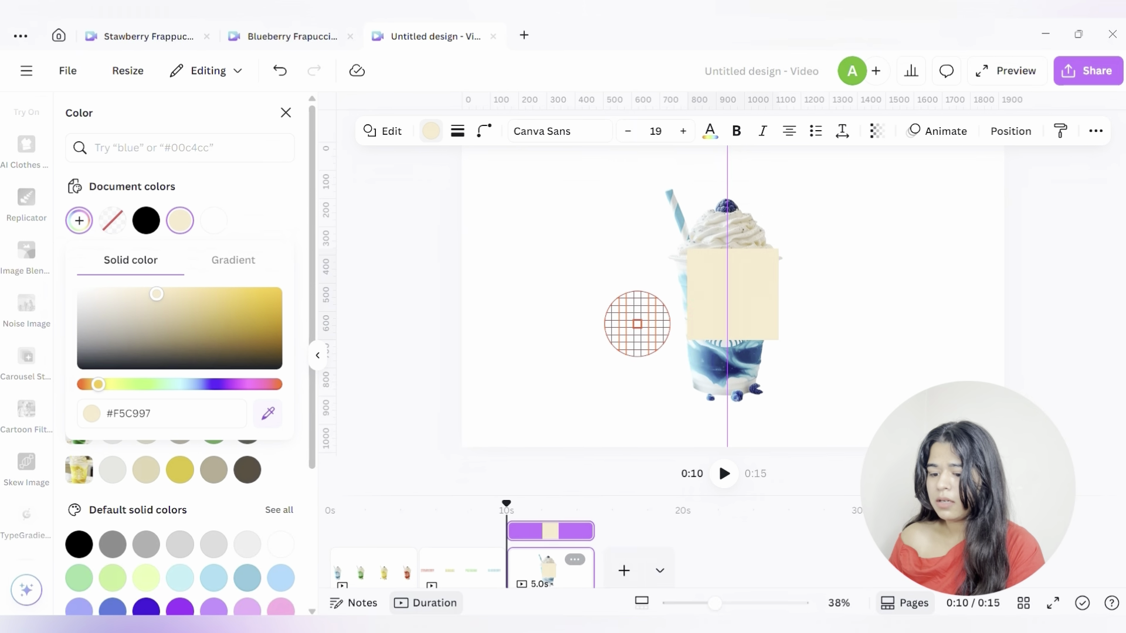
{"action": "left_click", "coordinate": [709, 361]}
{"action": "left_click", "coordinate": [211, 261]}
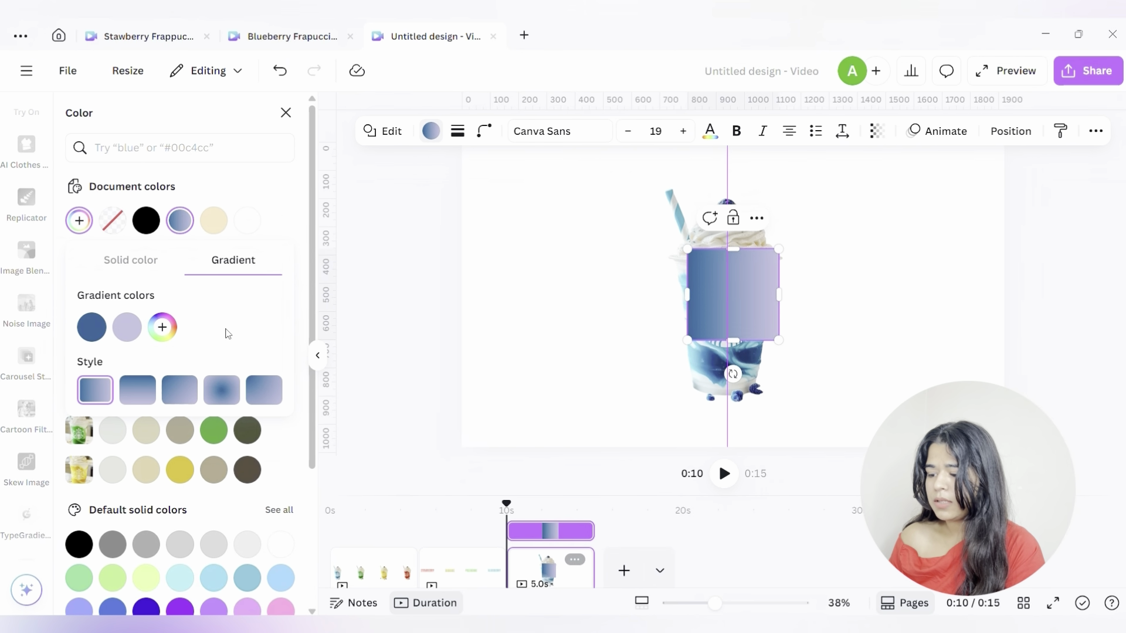
Sample the cup's light blue as the gradient's second colour, swap the two colours and apply the radial style.
{"action": "left_click", "coordinate": [125, 328]}
{"action": "left_click", "coordinate": [315, 503]}
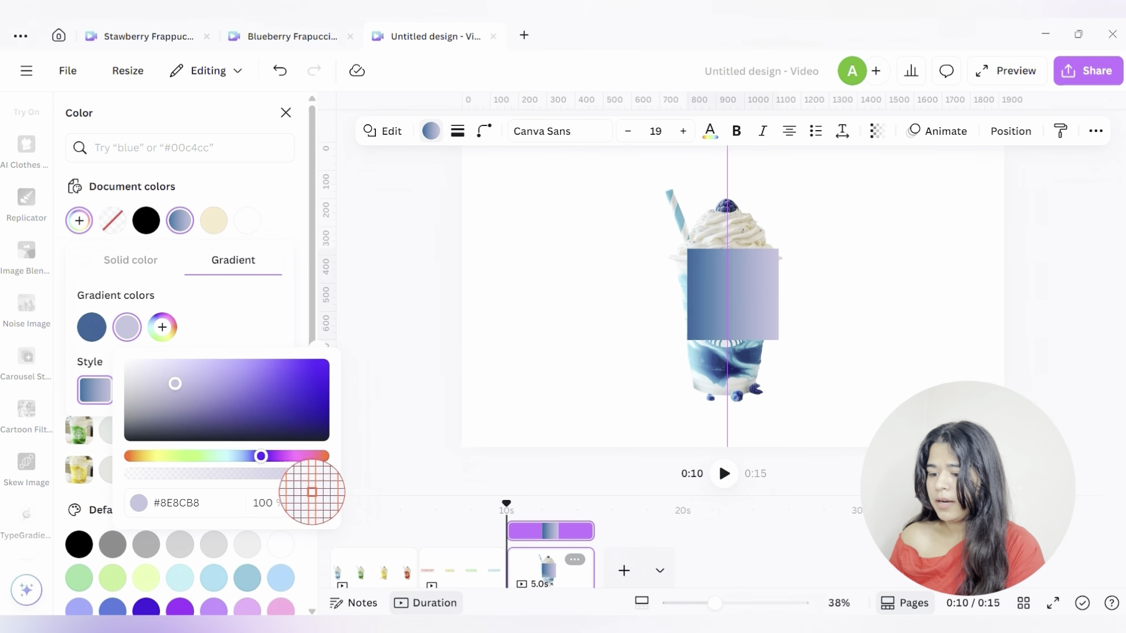
{"action": "left_click", "coordinate": [697, 353]}
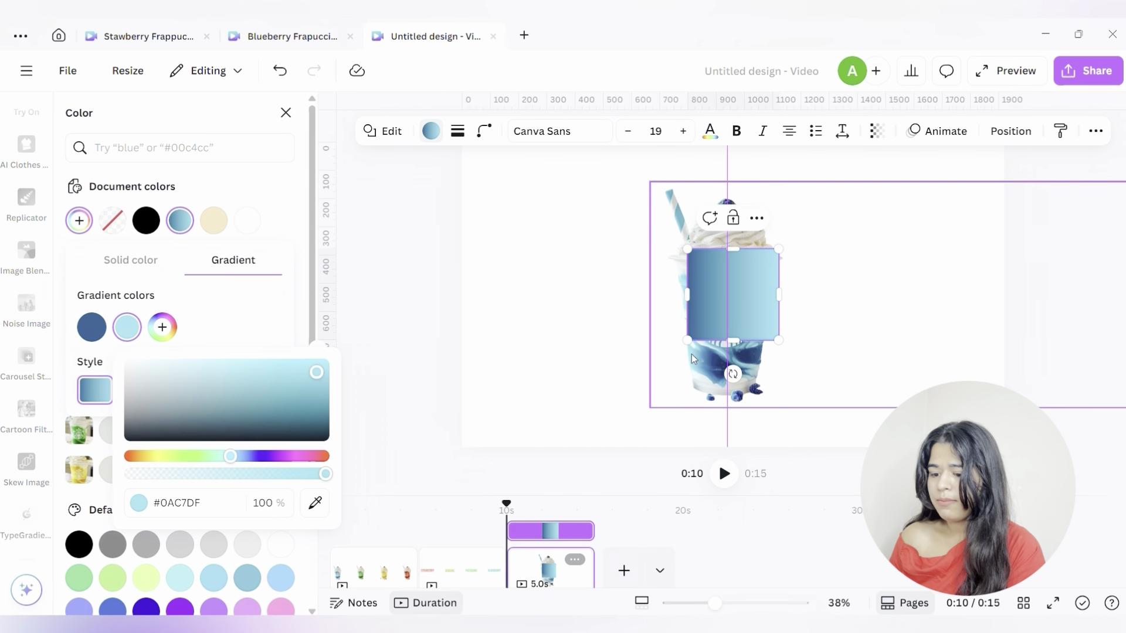
{"action": "left_click_drag", "start_coordinate": [91, 343], "coordinate": [127, 326]}
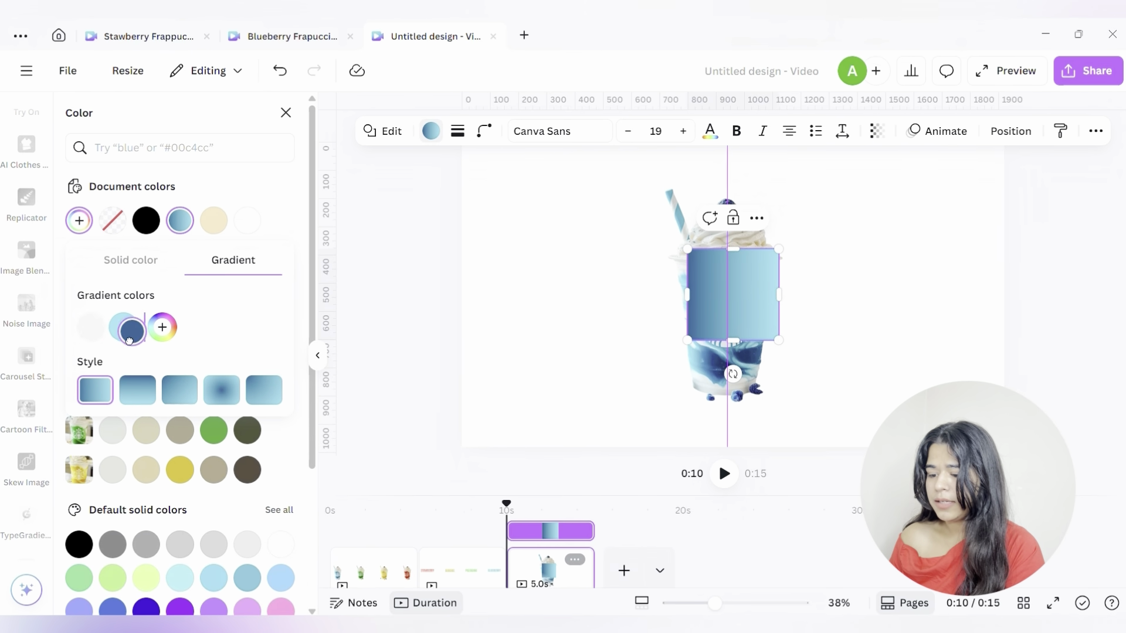
{"action": "left_click", "coordinate": [221, 390]}
Stretch the blue gradient shape over the whole page and move its layer beneath the cup group.
{"action": "left_click_drag", "start_coordinate": [752, 322], "coordinate": [981, 370]}
{"action": "left_click", "coordinate": [973, 266]}
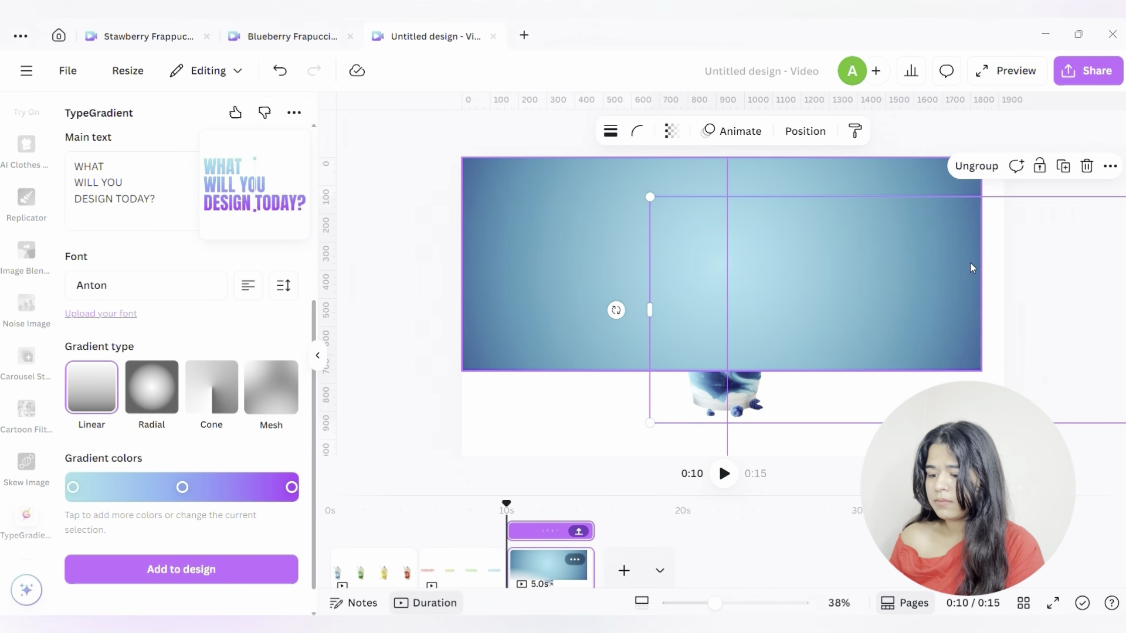
{"action": "left_click", "coordinate": [975, 267]}
{"action": "left_click_drag", "start_coordinate": [974, 268], "coordinate": [1008, 264]}
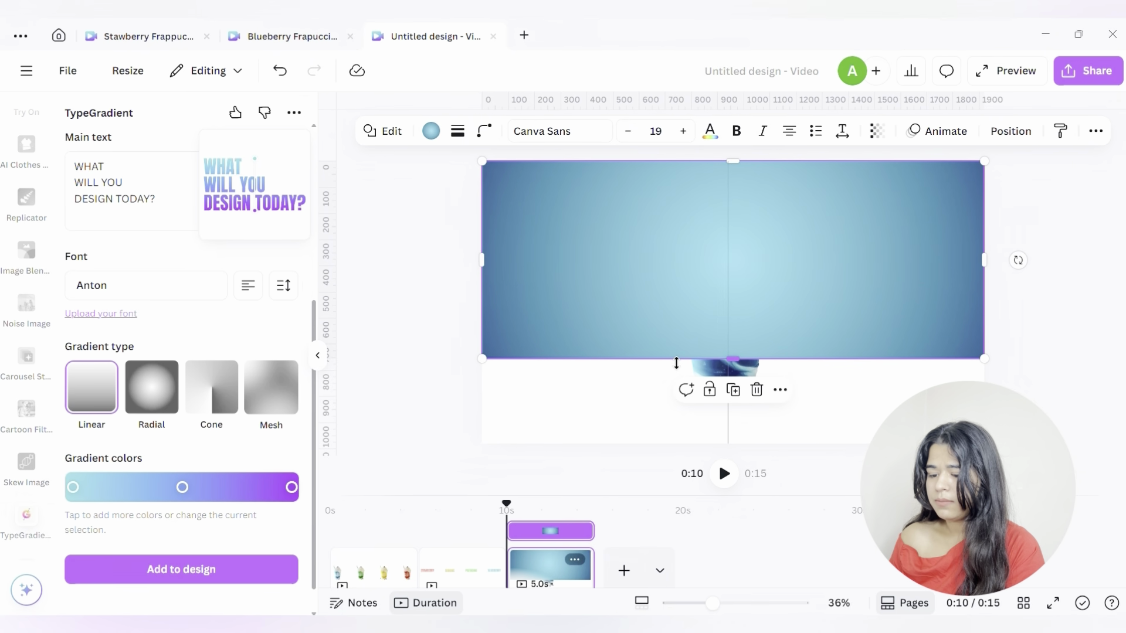
{"action": "left_click_drag", "start_coordinate": [676, 371], "coordinate": [674, 444]}
{"action": "left_click", "coordinate": [1010, 131]}
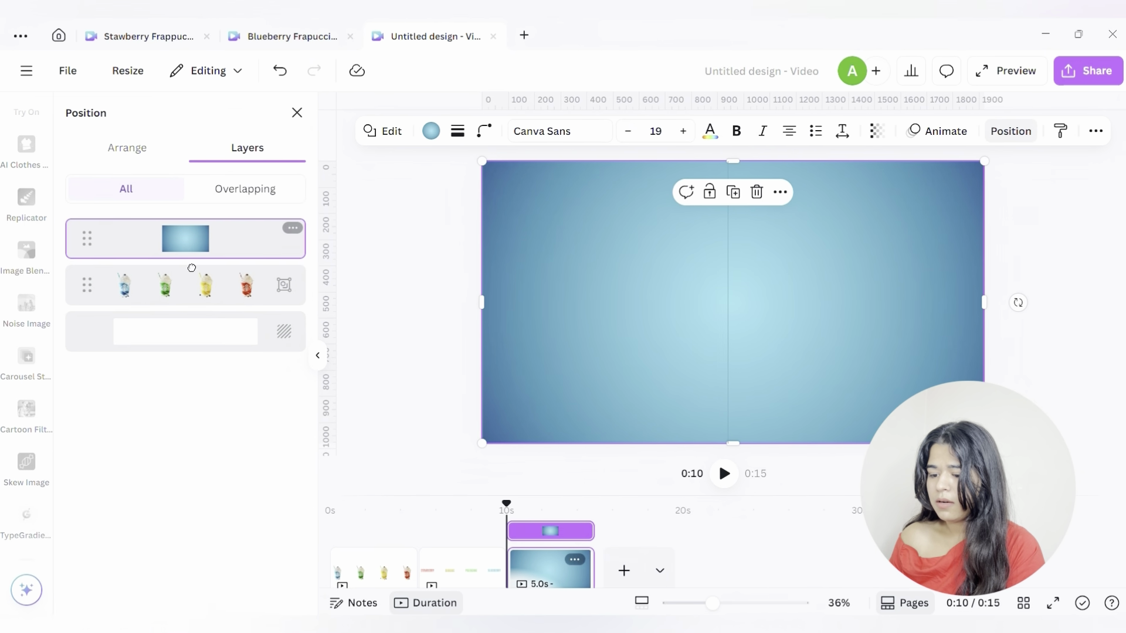
{"action": "left_click_drag", "start_coordinate": [187, 238], "coordinate": [195, 289]}
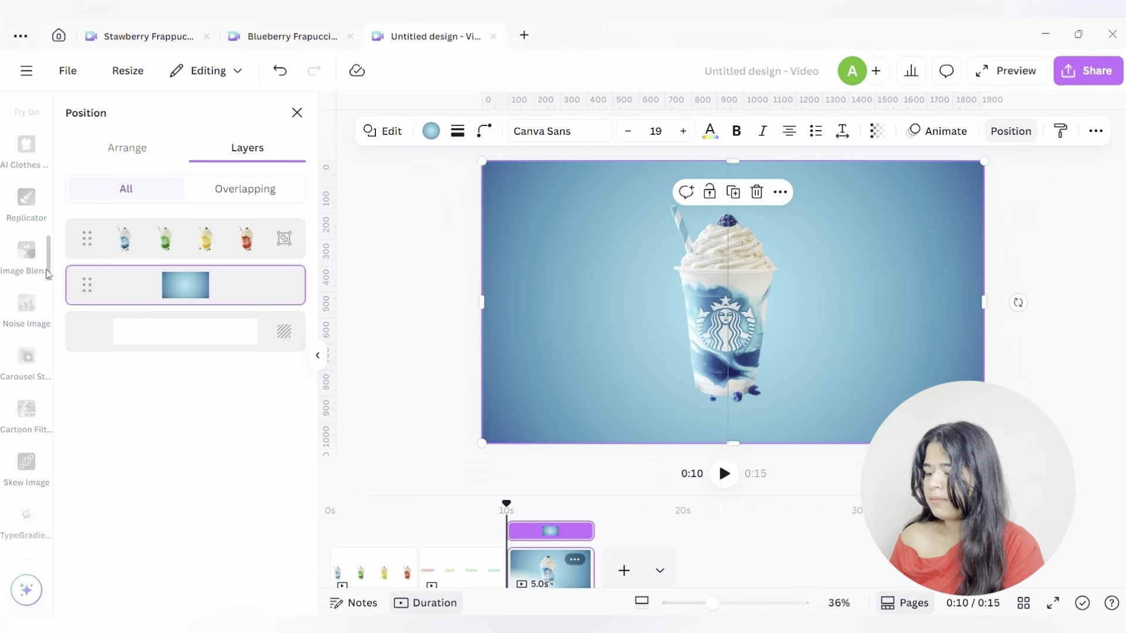
Upload the flavour names image 011 from Downloads and add it to the page.
{"action": "scroll", "coordinate": [36, 293], "scroll_direction": "up", "scroll_amount": 10}
{"action": "left_click", "coordinate": [23, 352]}
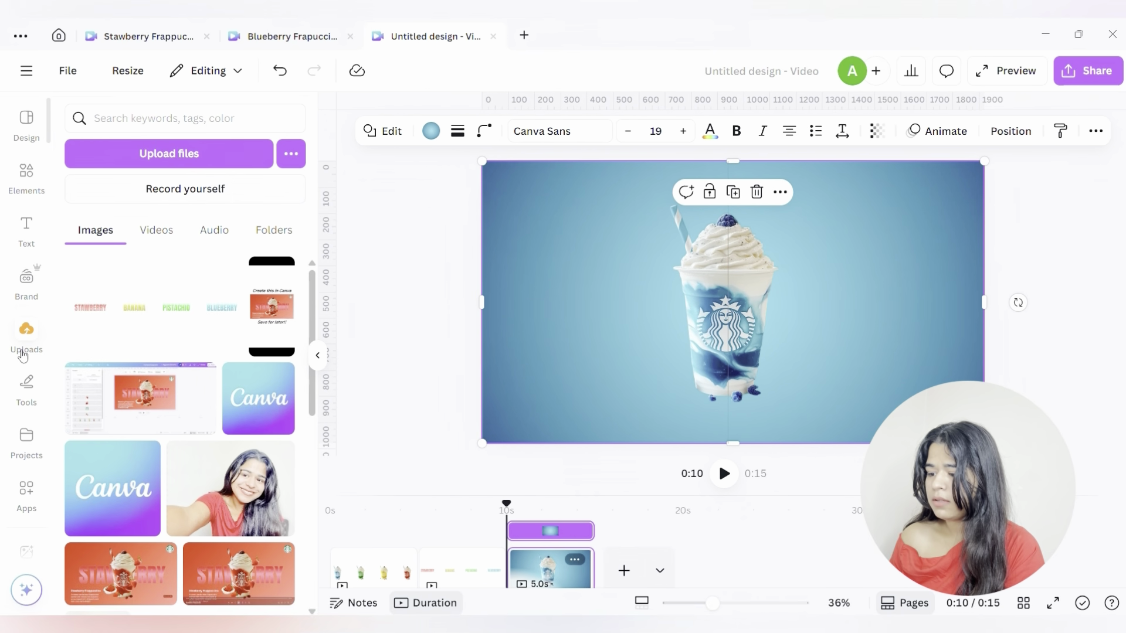
{"action": "left_click", "coordinate": [170, 151]}
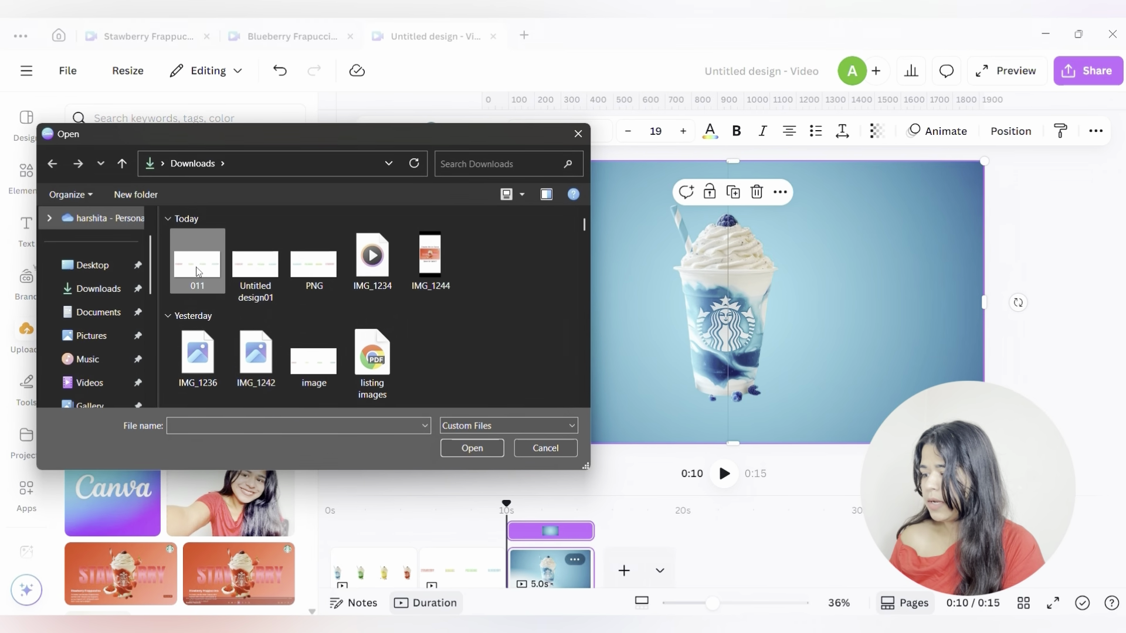
{"action": "left_click", "coordinate": [197, 244]}
{"action": "double_click", "coordinate": [197, 244]}
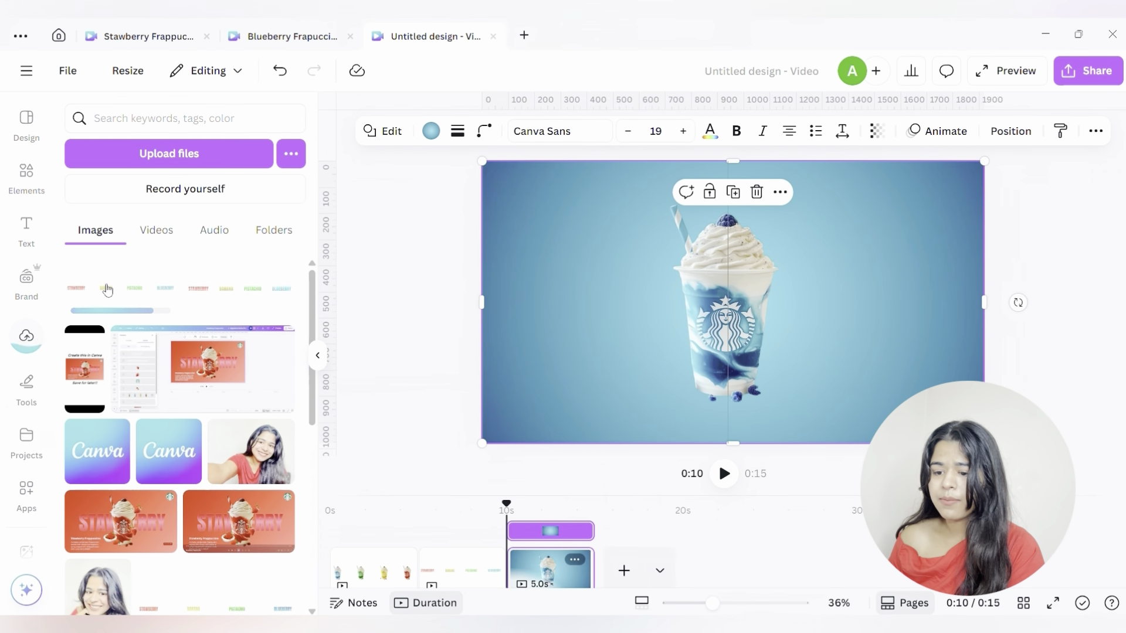
{"action": "left_click", "coordinate": [107, 290]}
Remove the flavour names image's white background and enlarge the image well beyond the page edges.
{"action": "left_click", "coordinate": [610, 132]}
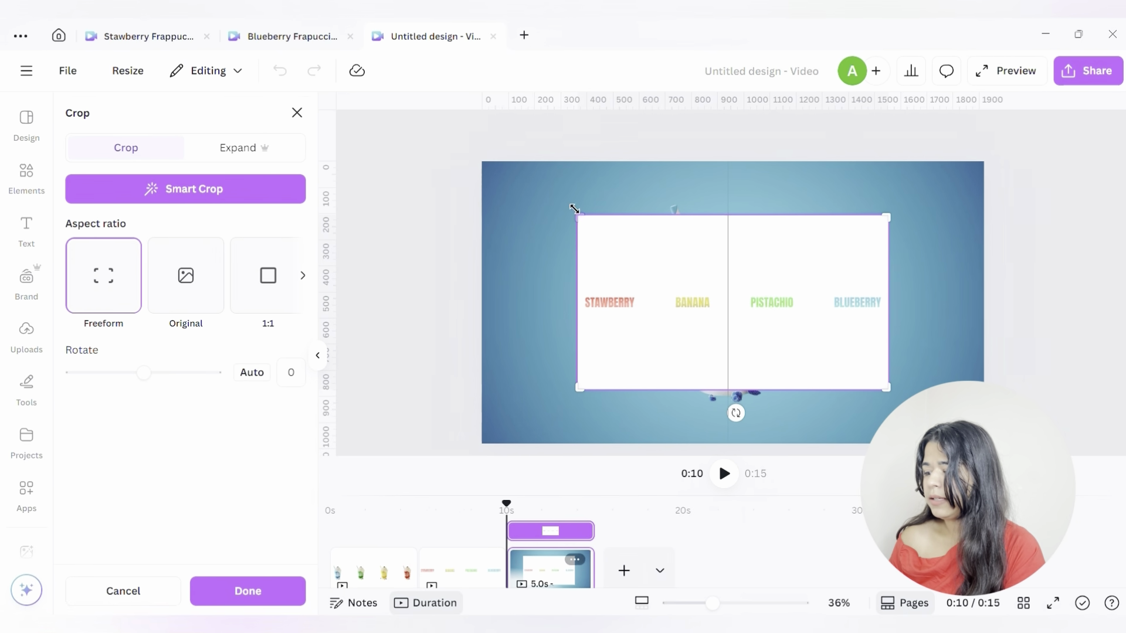
{"action": "left_click", "coordinate": [440, 224]}
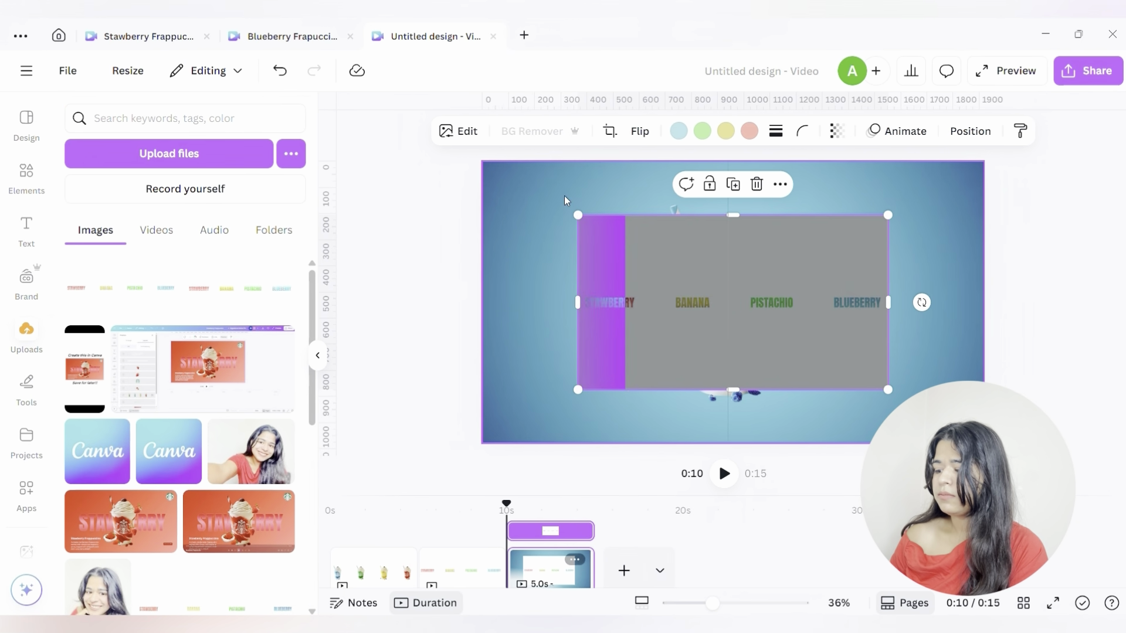
{"action": "left_click_drag", "start_coordinate": [573, 210], "coordinate": [118, 59]}
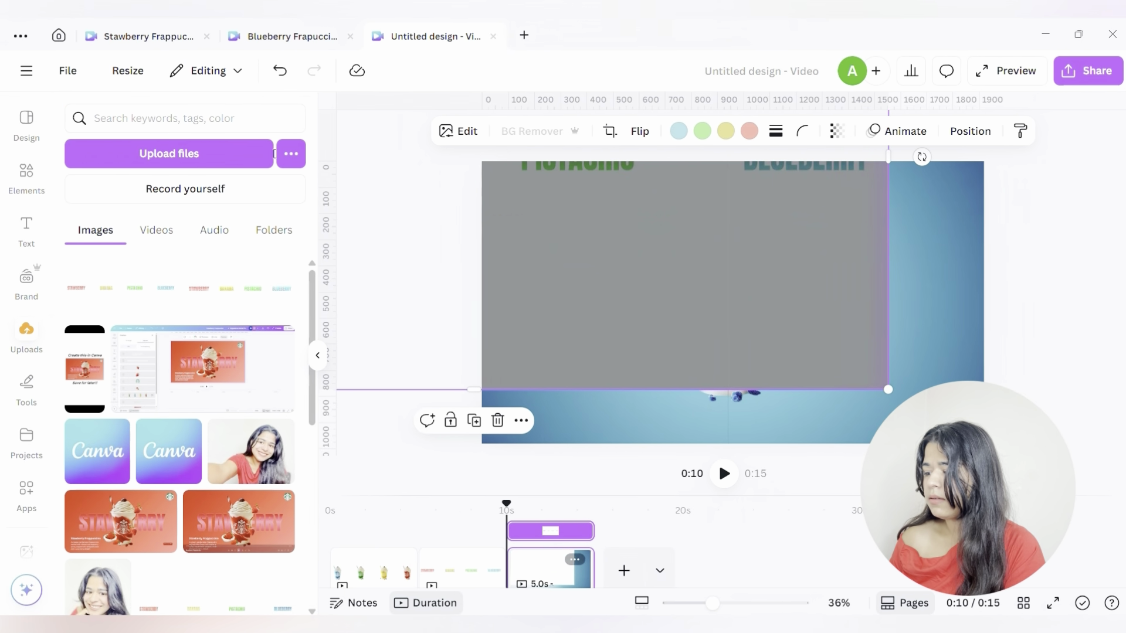
{"action": "left_click_drag", "start_coordinate": [515, 385], "coordinate": [482, 472]}
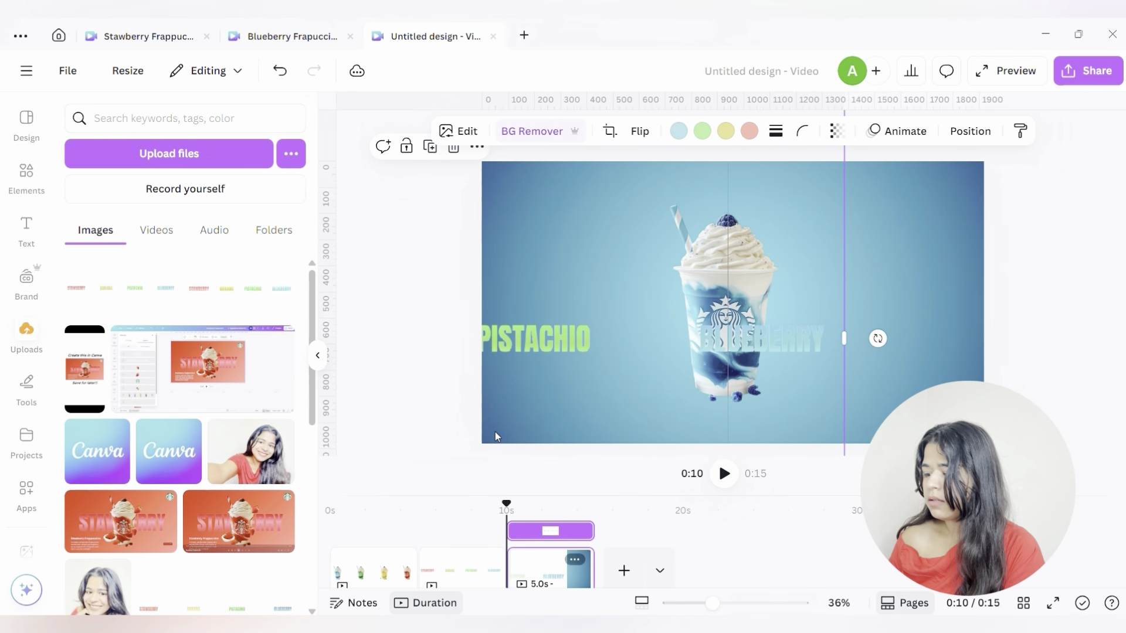
{"action": "scroll", "coordinate": [495, 431], "scroll_direction": "down", "scroll_amount": 5}
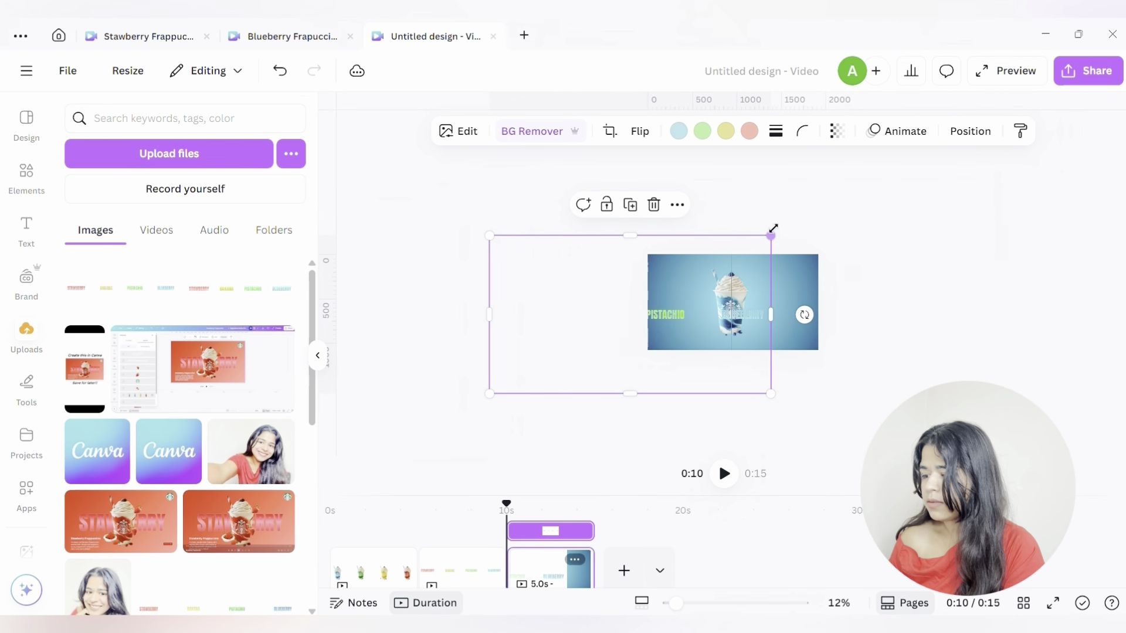
{"action": "left_click_drag", "start_coordinate": [770, 235], "coordinate": [1121, 18]}
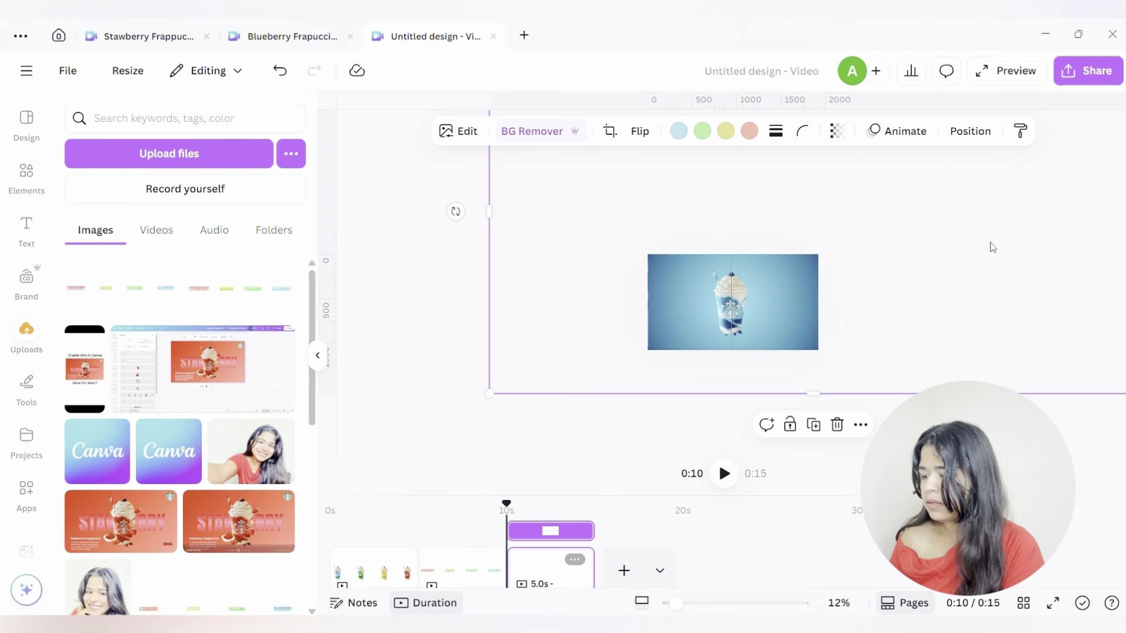
Move the enlarged flavour names image until the word BLUEBERRY is centred over the blueberry cup.
{"action": "left_click_drag", "start_coordinate": [989, 243], "coordinate": [684, 348]}
{"action": "left_click_drag", "start_coordinate": [801, 311], "coordinate": [768, 297]}
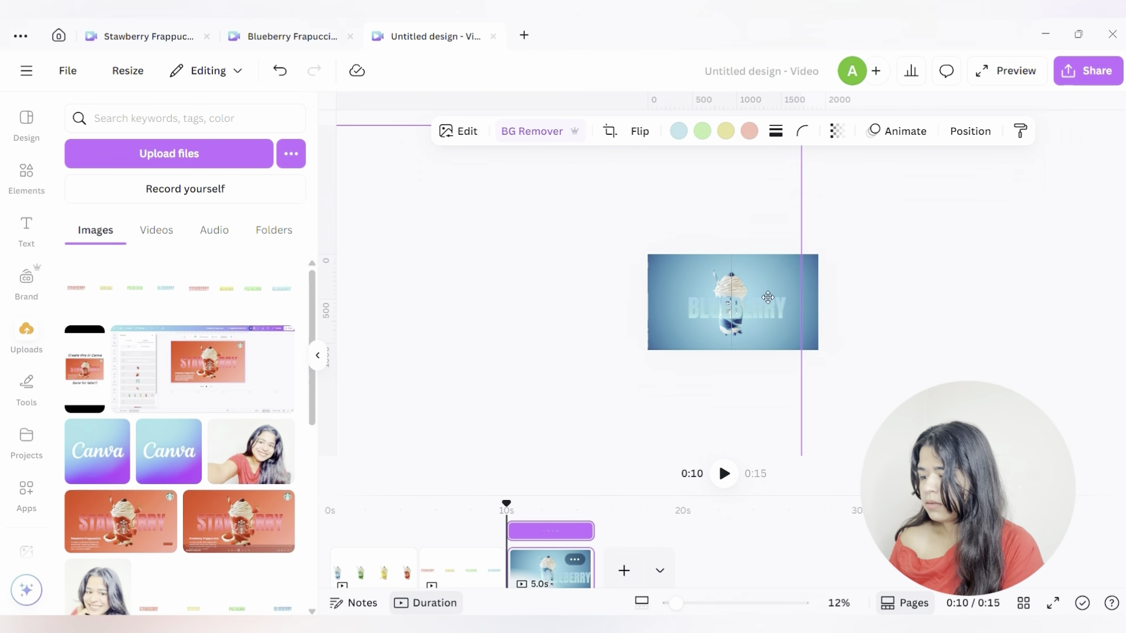
{"action": "left_click_drag", "start_coordinate": [768, 297], "coordinate": [768, 297]}
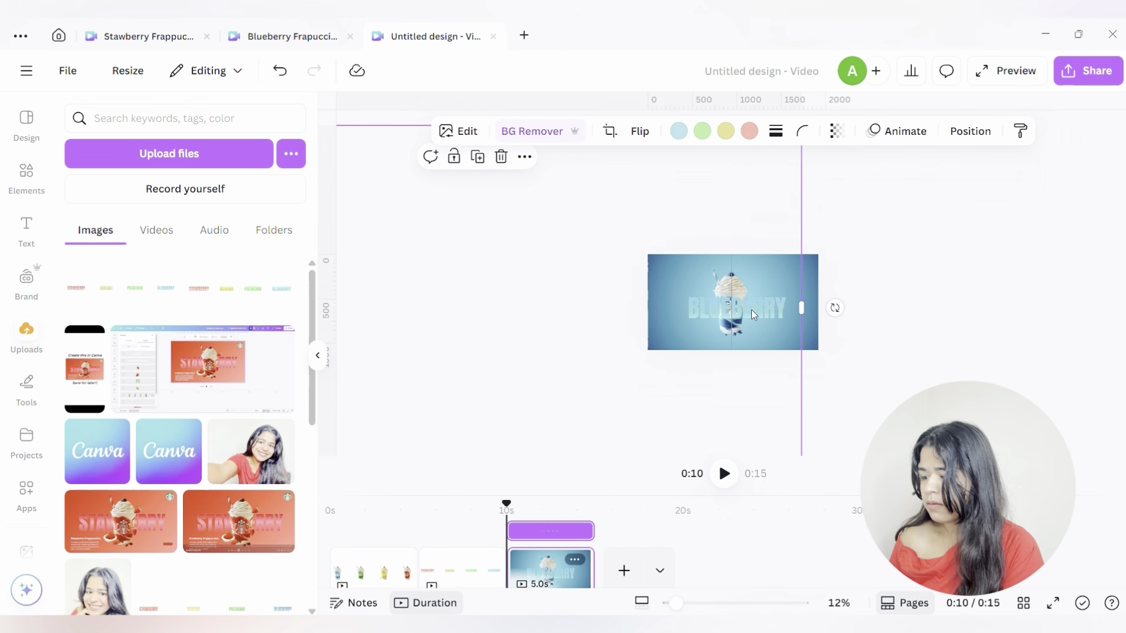
{"action": "left_click_drag", "start_coordinate": [752, 315], "coordinate": [748, 315]}
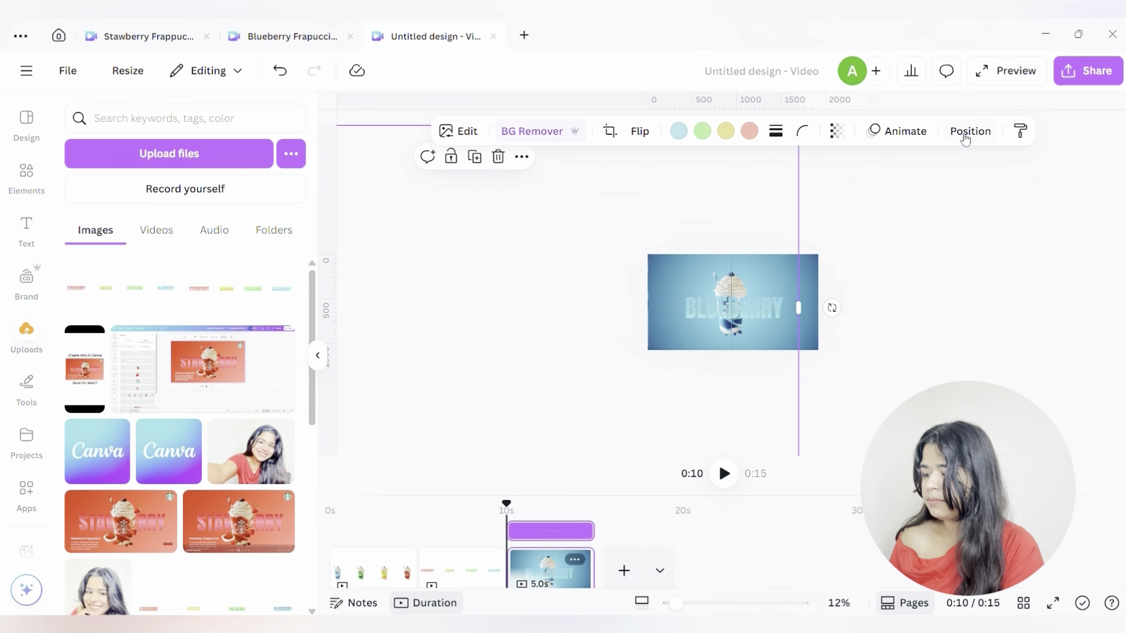
Move the flavour names layer beneath the cup group so BLUEBERRY sits behind the cup, and open the uploaded files.
{"action": "scroll", "coordinate": [849, 164], "scroll_direction": "up", "scroll_amount": 5}
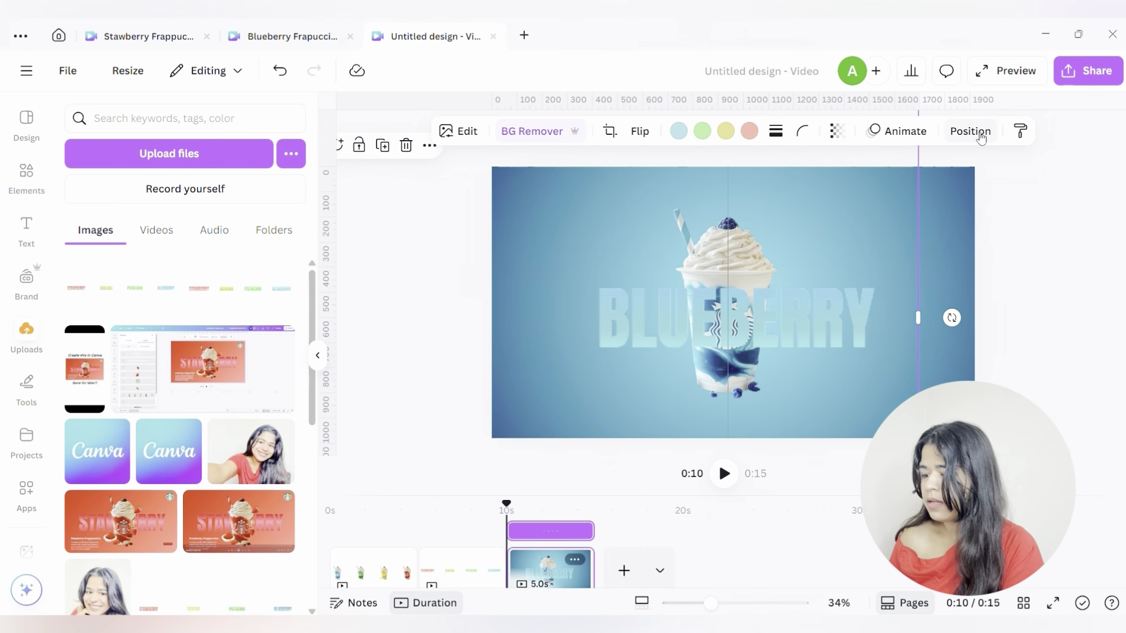
{"action": "left_click", "coordinate": [968, 130]}
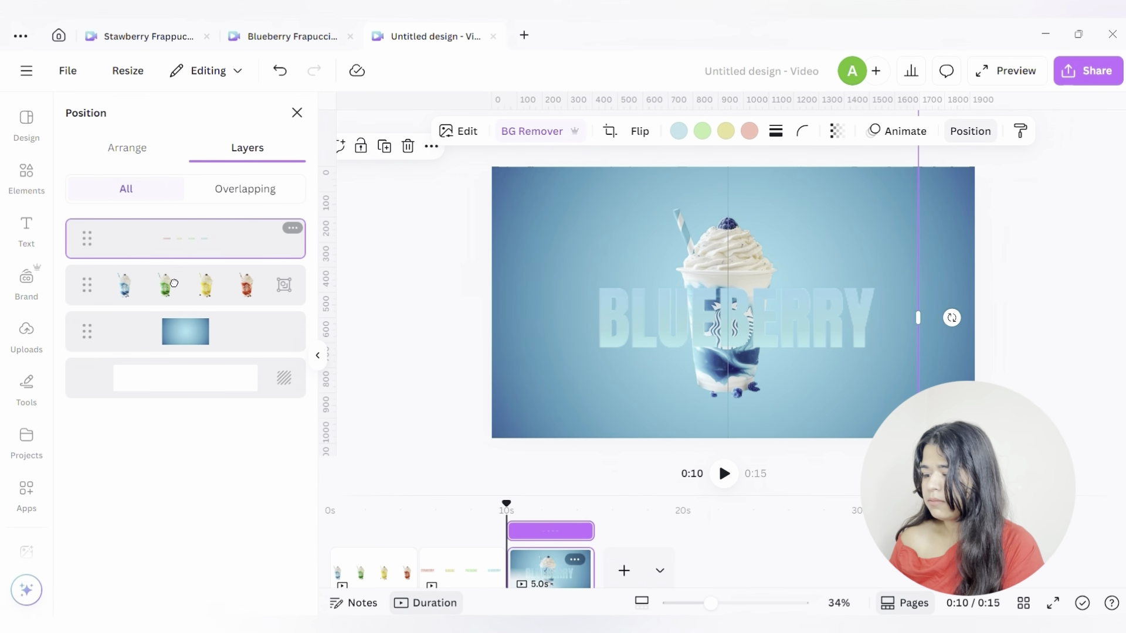
{"action": "left_click_drag", "start_coordinate": [183, 232], "coordinate": [174, 317]}
{"action": "left_click", "coordinate": [27, 331]}
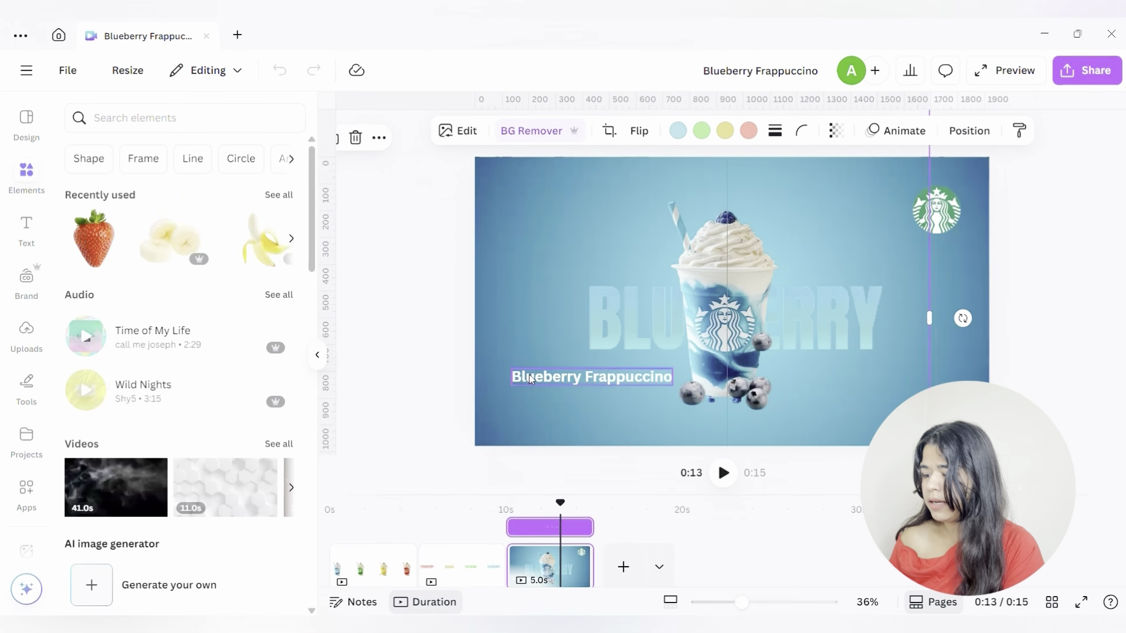
Duplicate the Blueberry Frappuccino heading directly below itself and replace the copy's text with the pasted creamy vanilla bean frappuccino description.
{"action": "left_click", "coordinate": [529, 374]}
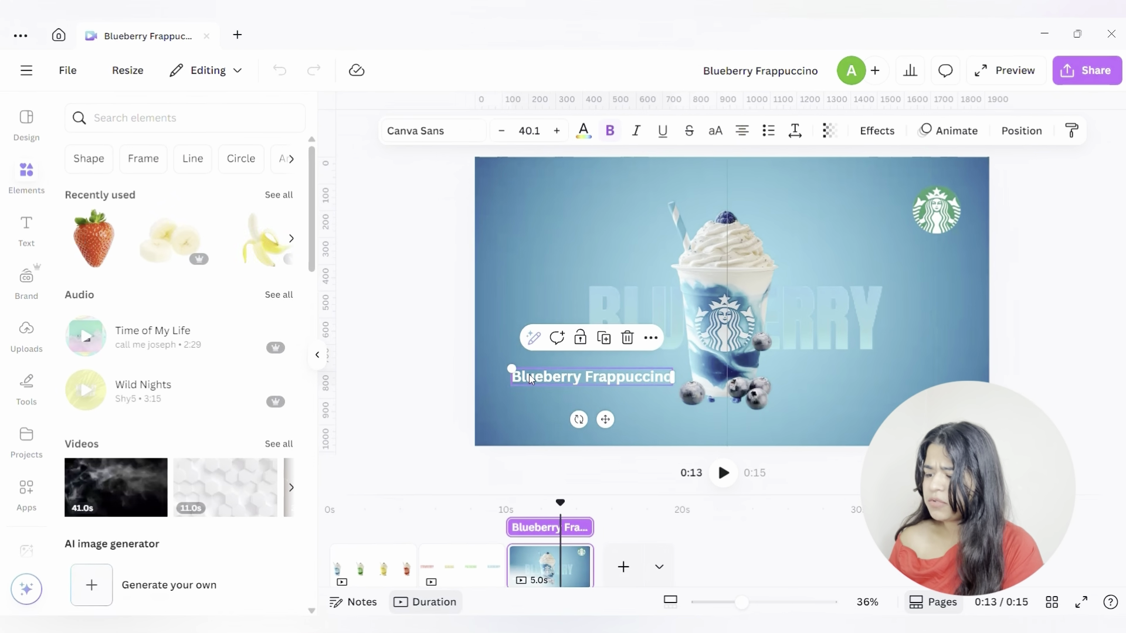
{"action": "left_click", "coordinate": [604, 339]}
{"action": "left_click_drag", "start_coordinate": [616, 383], "coordinate": [609, 391]}
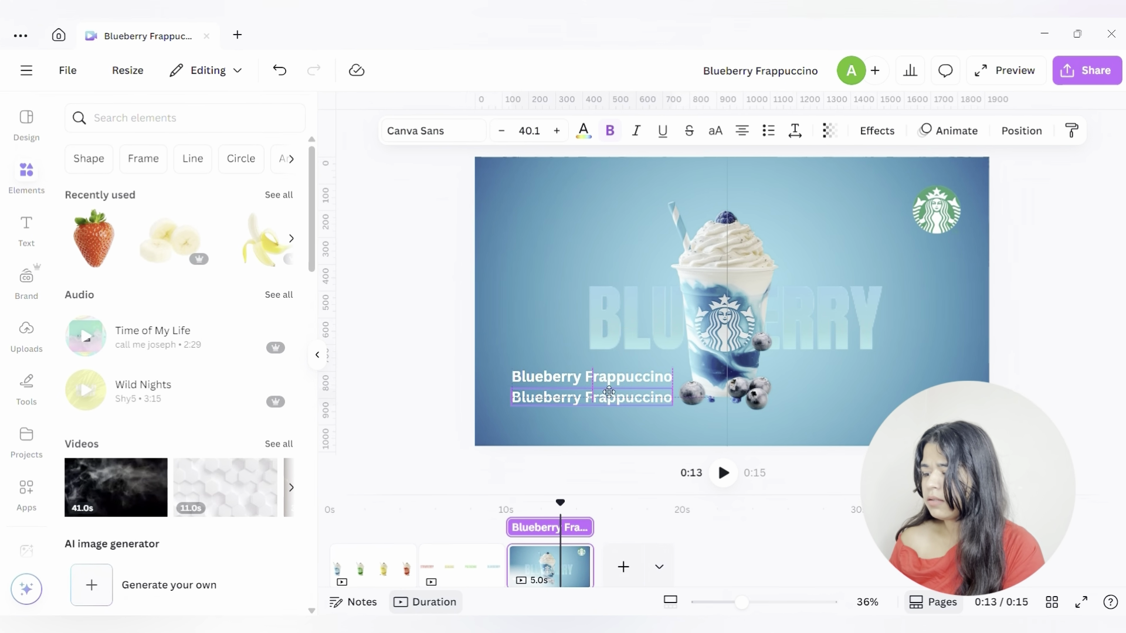
{"action": "double_click", "coordinate": [610, 396]}
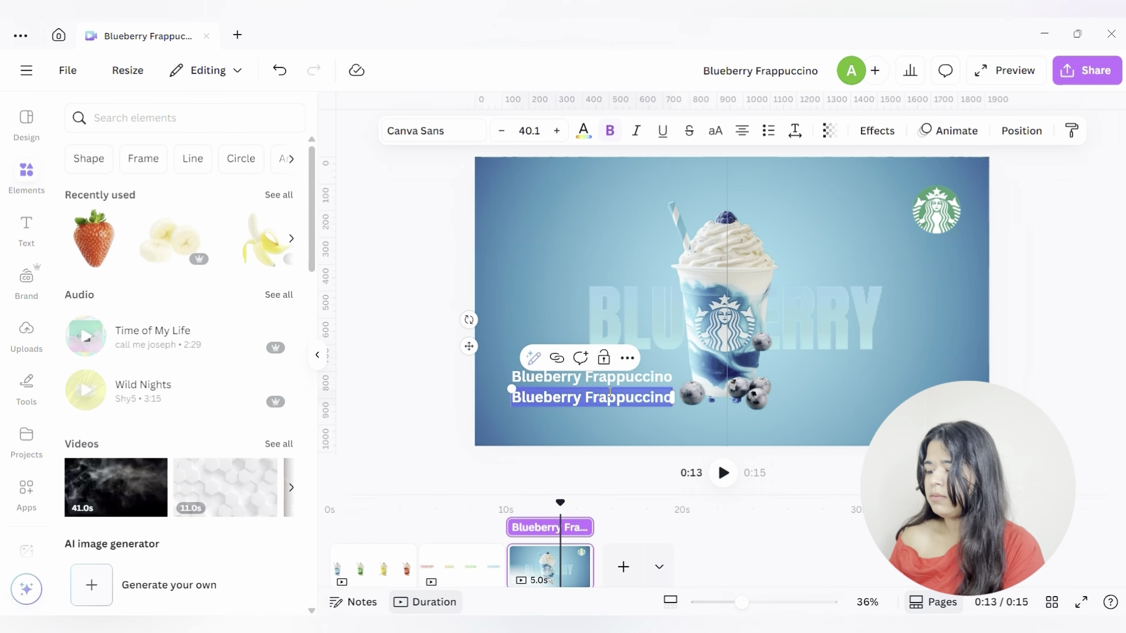
{"action": "key", "text": "ctrl+v"}
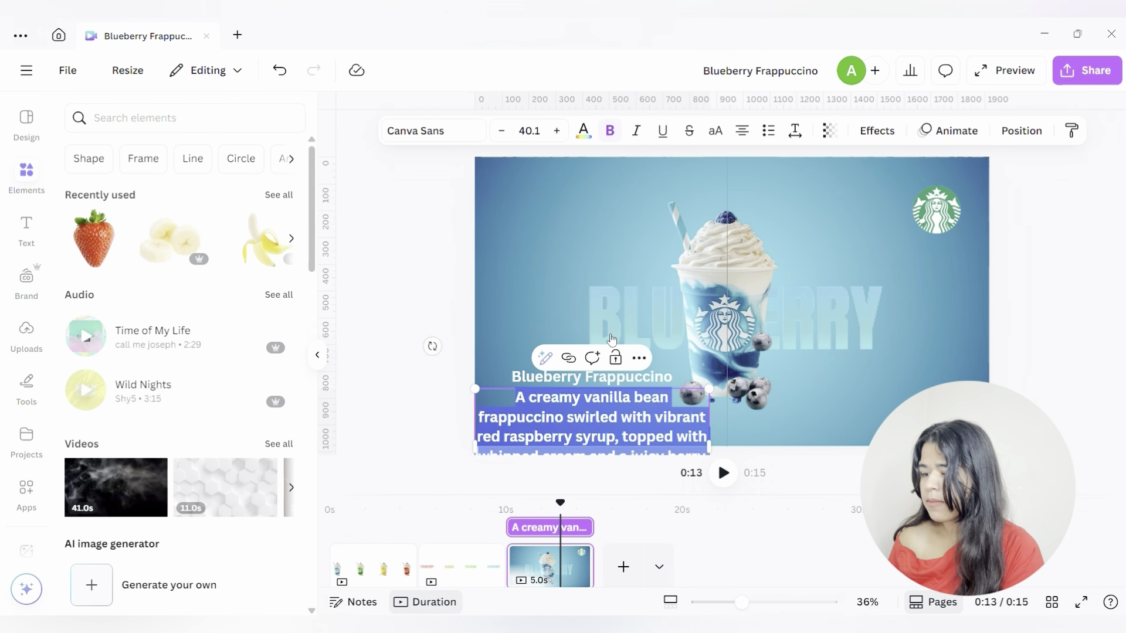
Left-align the description text, remove its bold style and set its font size to 20.
{"action": "left_click", "coordinate": [742, 131]}
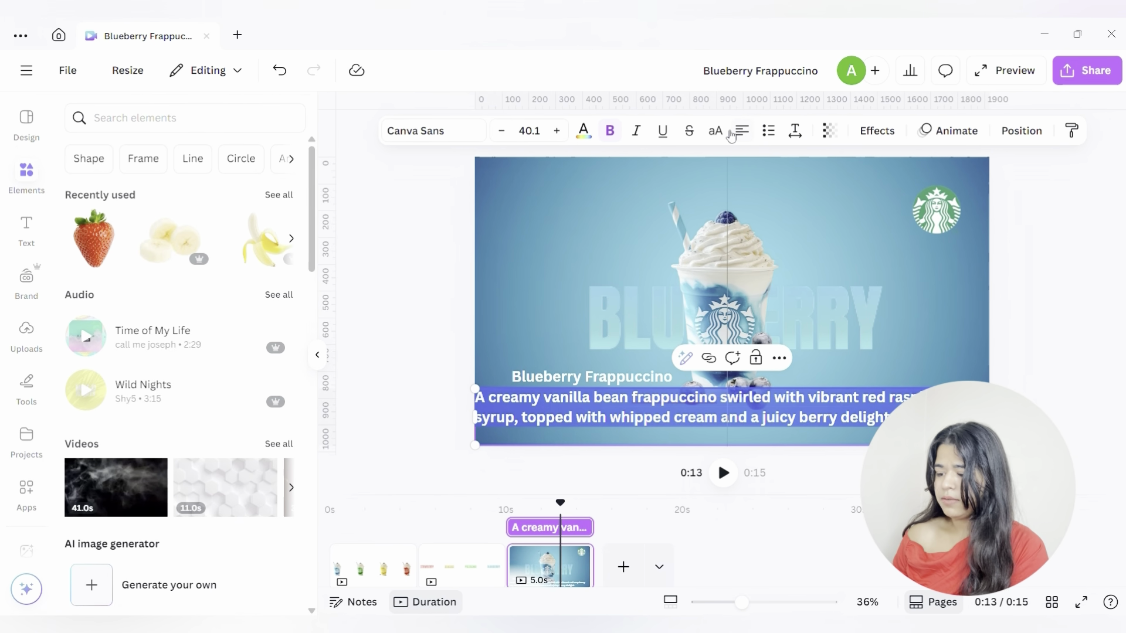
{"action": "left_click", "coordinate": [609, 131]}
{"action": "left_click", "coordinate": [520, 132]}
{"action": "type", "text": "2"}
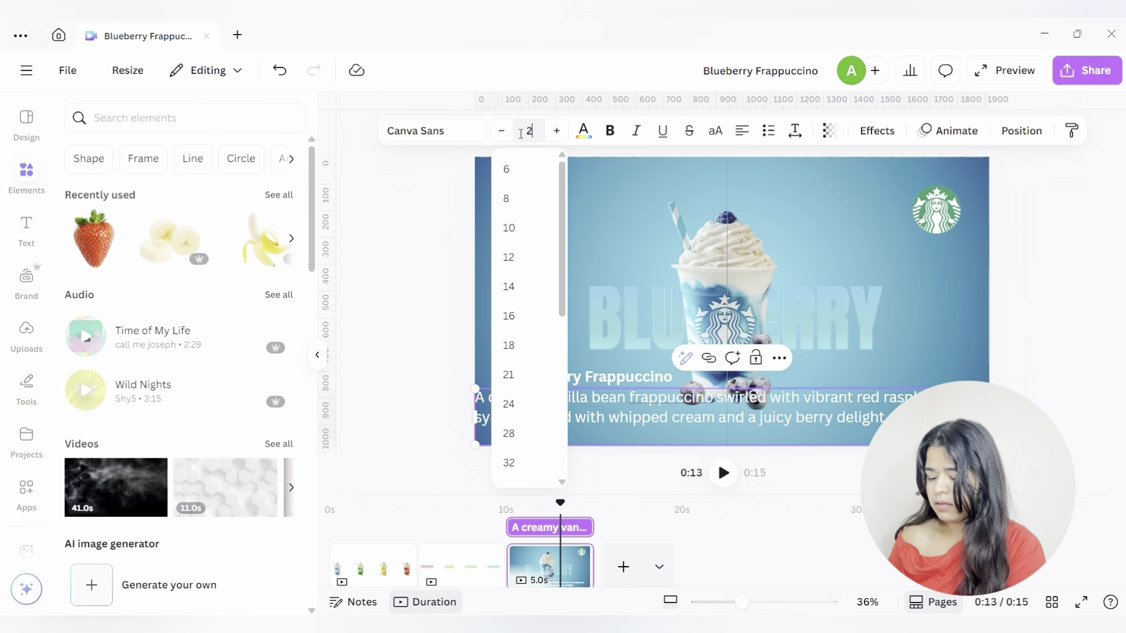
{"action": "type", "text": "0"}
{"action": "key", "text": "Return"}
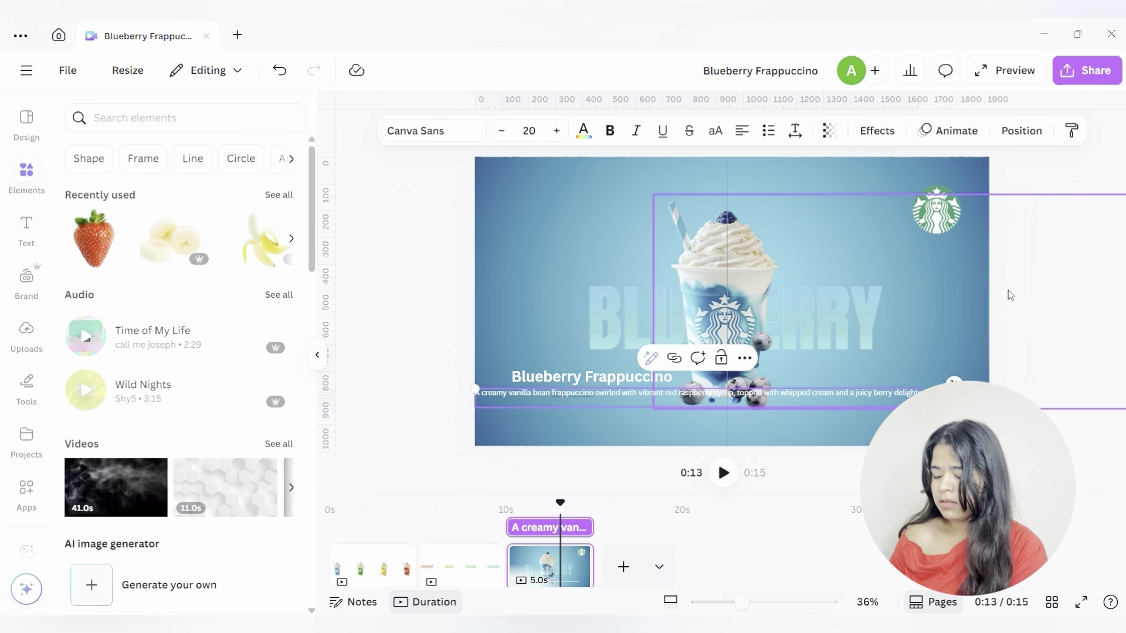
Narrow the description's text box from both sides to match the width of the Blueberry Frappuccino heading.
{"action": "left_click_drag", "start_coordinate": [954, 398], "coordinate": [674, 431]}
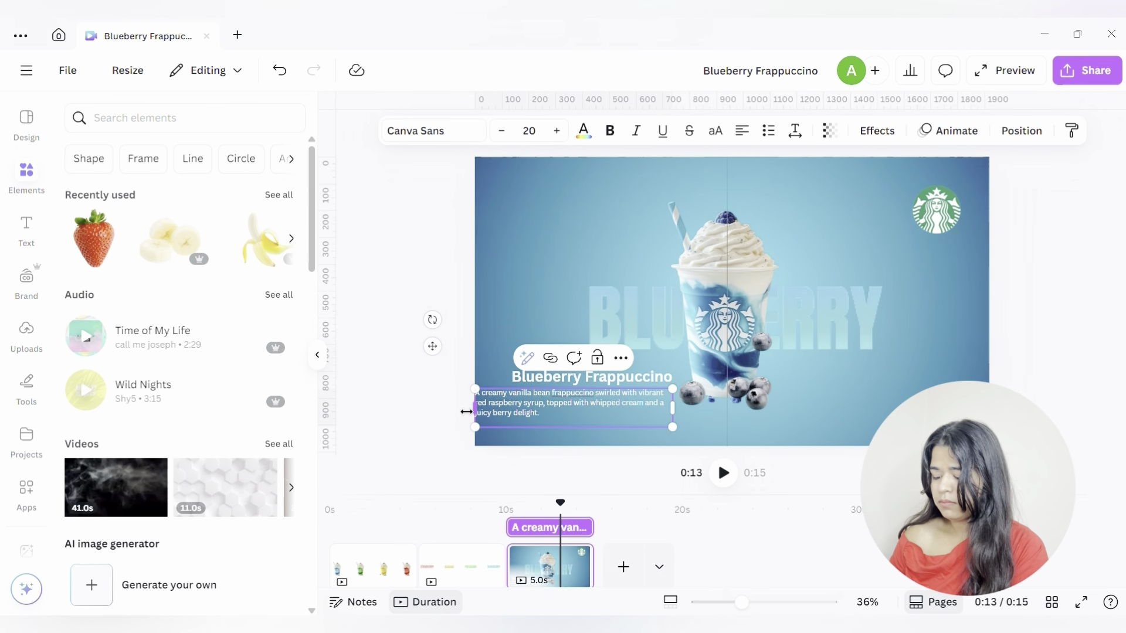
{"action": "left_click_drag", "start_coordinate": [466, 413], "coordinate": [512, 417]}
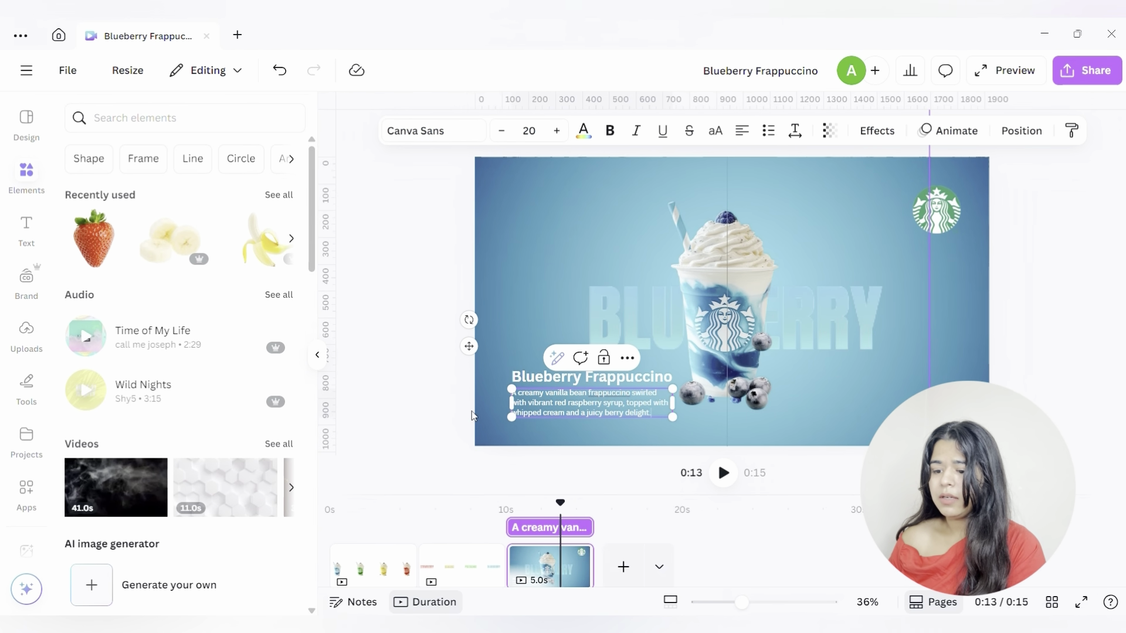
{"action": "left_click", "coordinate": [399, 403]}
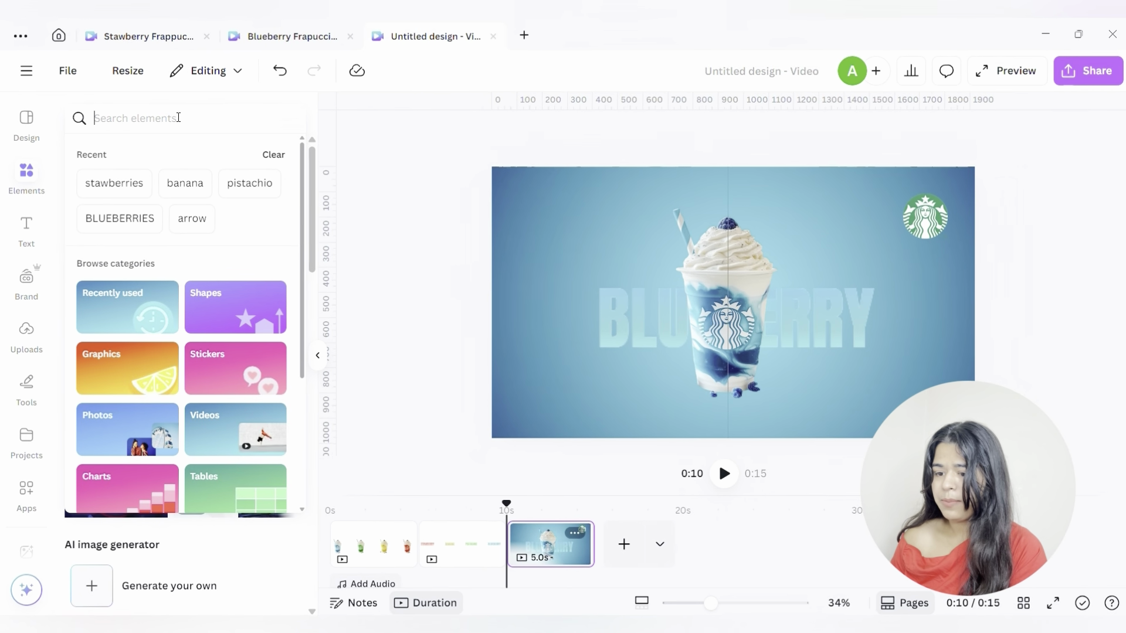
Search the elements for blueberries, limit the results to photos and add the photo of one loose berry beside three grouped berries.
{"action": "type", "text": "BLUEBEE"}
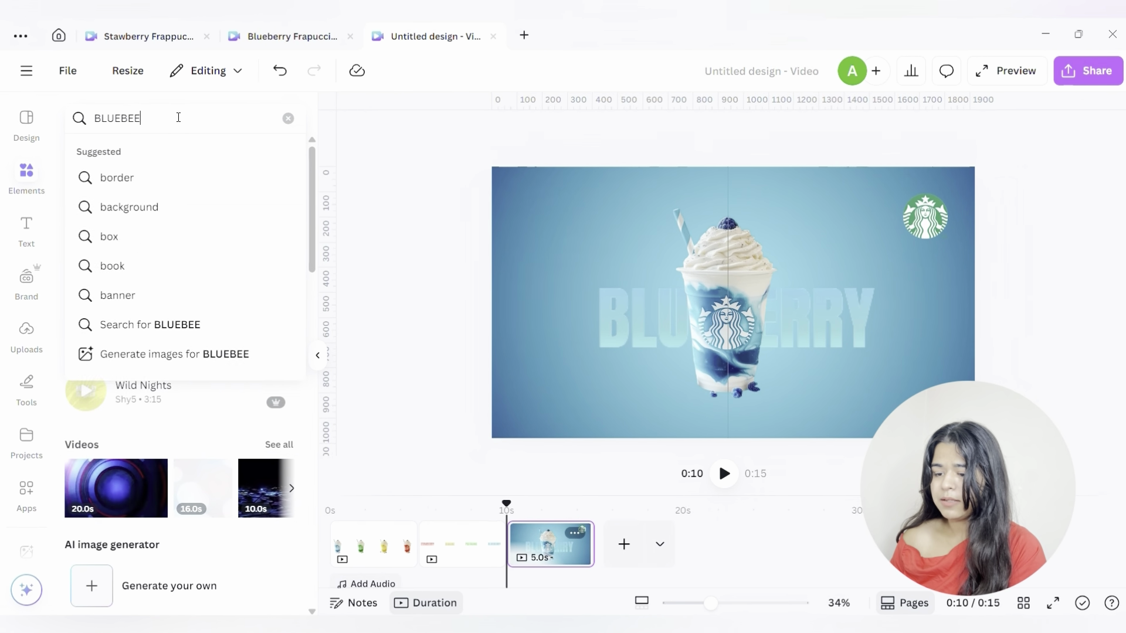
{"action": "type", "text": "RIIES"}
{"action": "key", "text": "Return"}
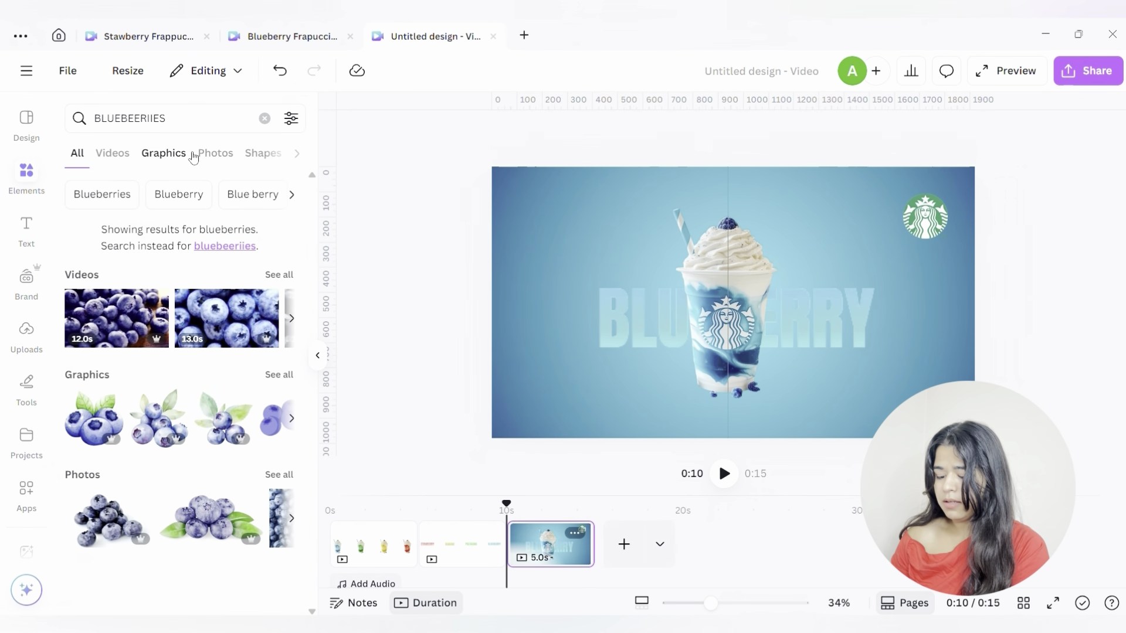
{"action": "left_click", "coordinate": [202, 156]}
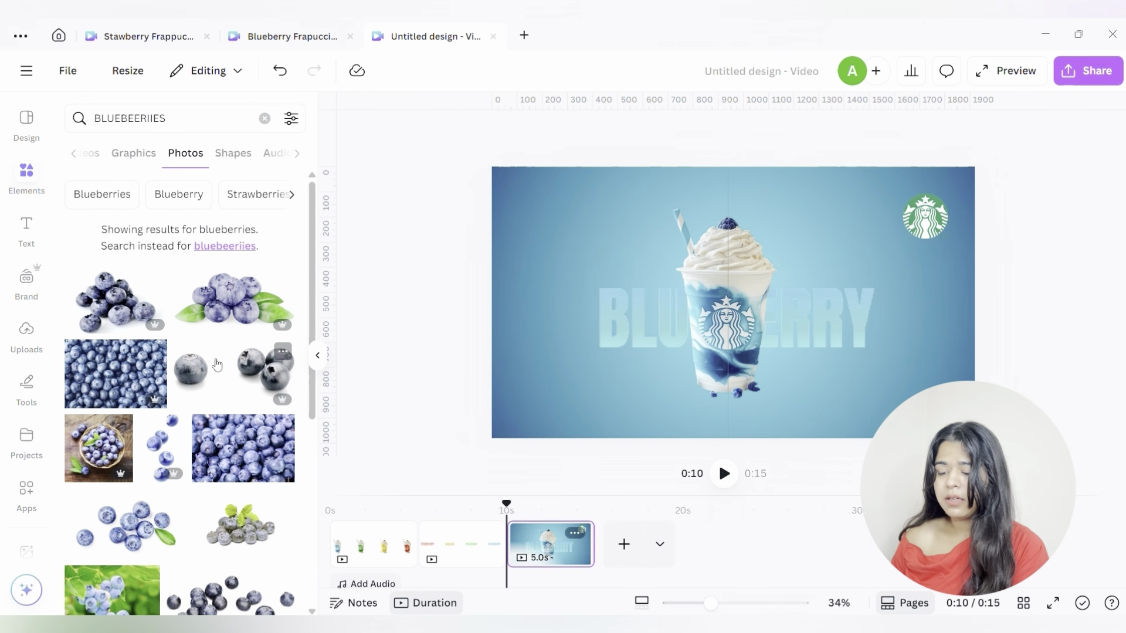
{"action": "left_click", "coordinate": [217, 365]}
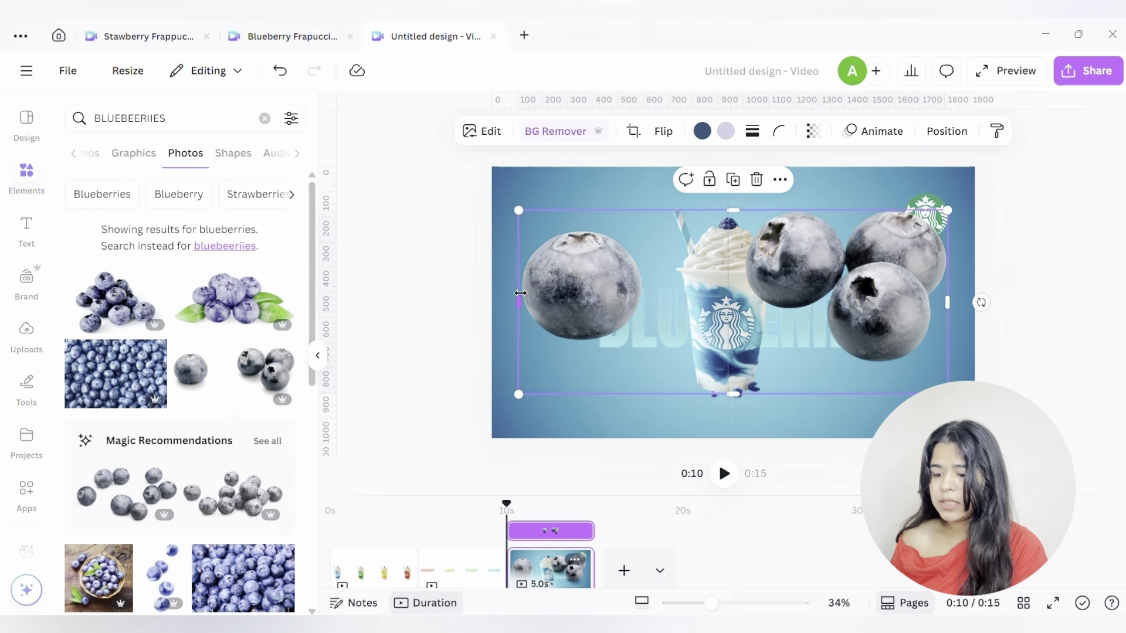
Crop the blueberry photo to its three grouped berries, shrink it and place it at the right of the cup's base.
{"action": "left_click_drag", "start_coordinate": [518, 302], "coordinate": [686, 302]}
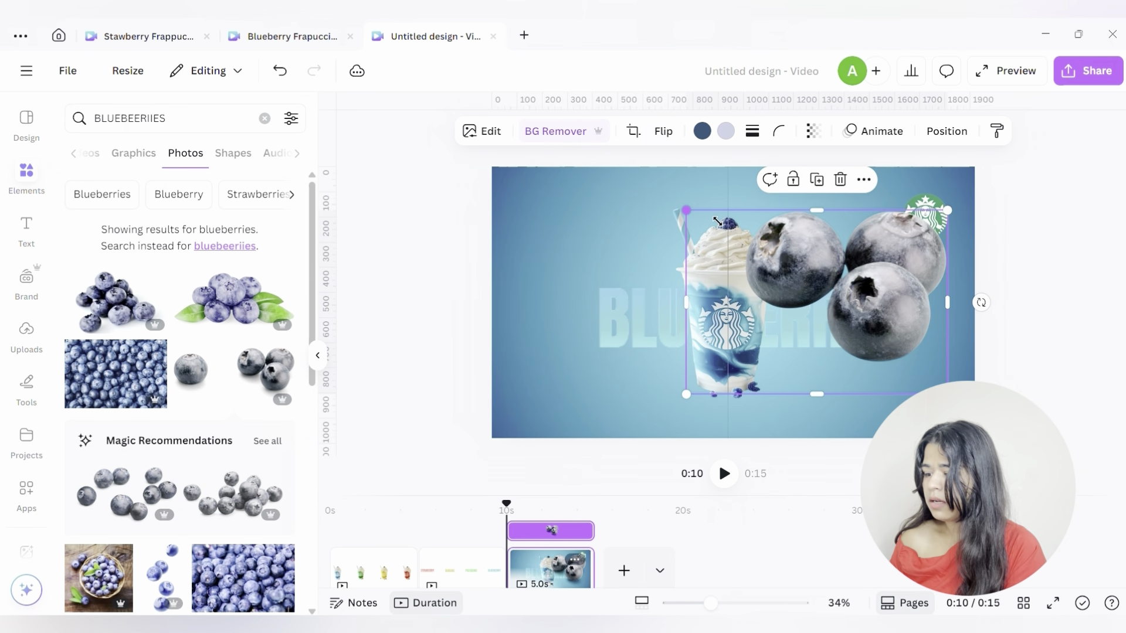
{"action": "left_click_drag", "start_coordinate": [716, 220], "coordinate": [866, 331]}
{"action": "left_click_drag", "start_coordinate": [919, 378], "coordinate": [750, 389]}
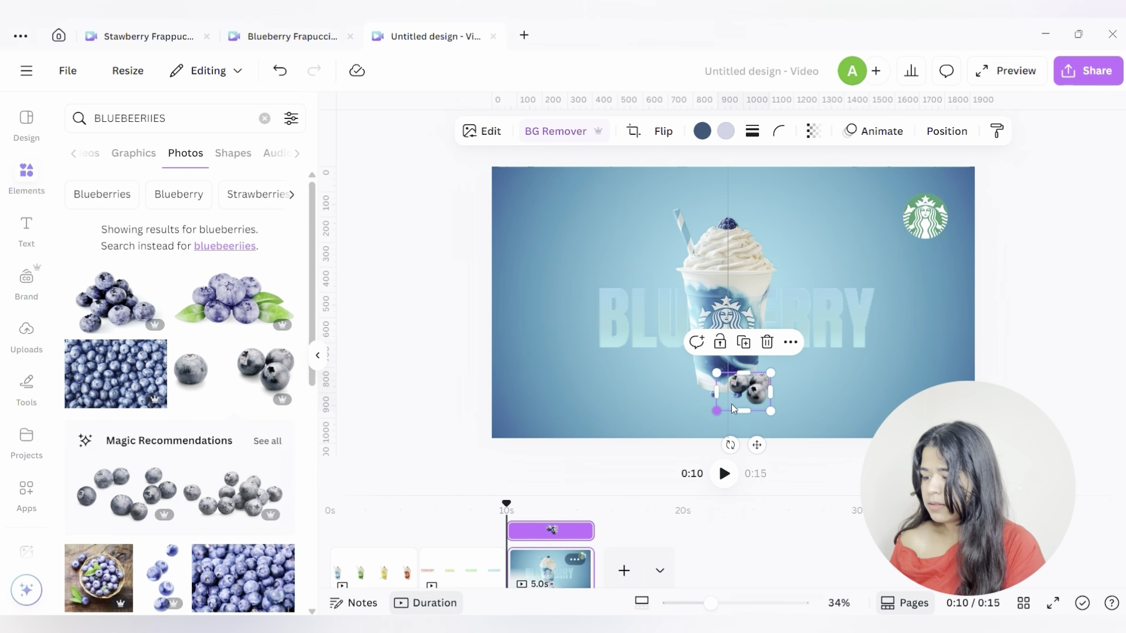
Place a copy of the berries left of the cup's base, crop it to the single berry and duplicate that berry.
{"action": "left_click_drag", "start_coordinate": [730, 406], "coordinate": [645, 389]}
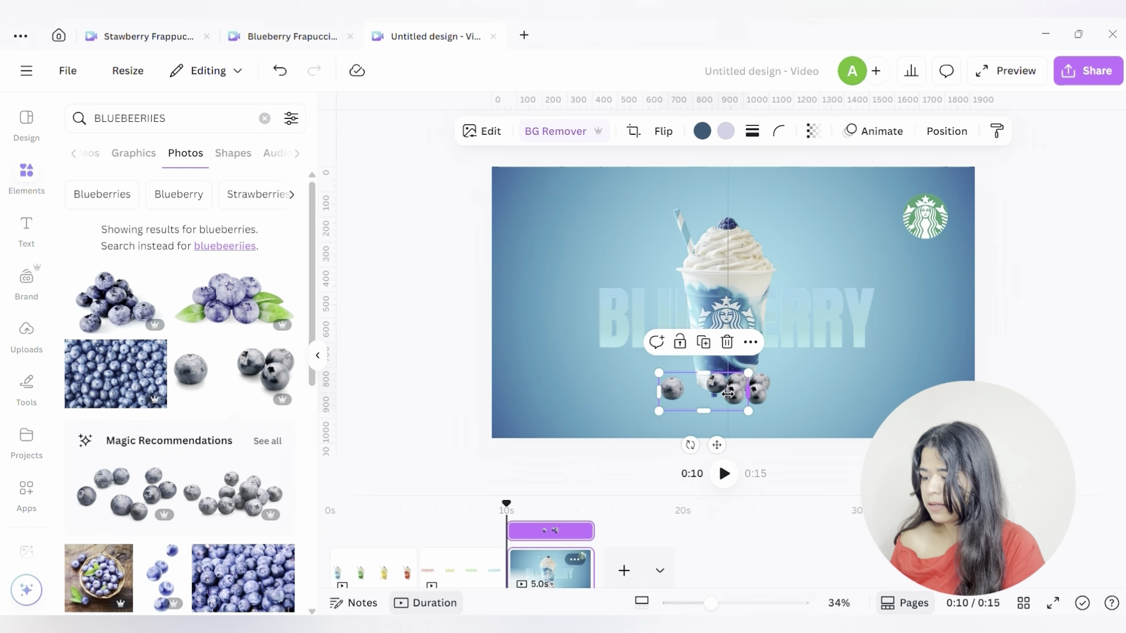
{"action": "left_click_drag", "start_coordinate": [728, 394], "coordinate": [773, 328]}
{"action": "left_click", "coordinate": [700, 342]}
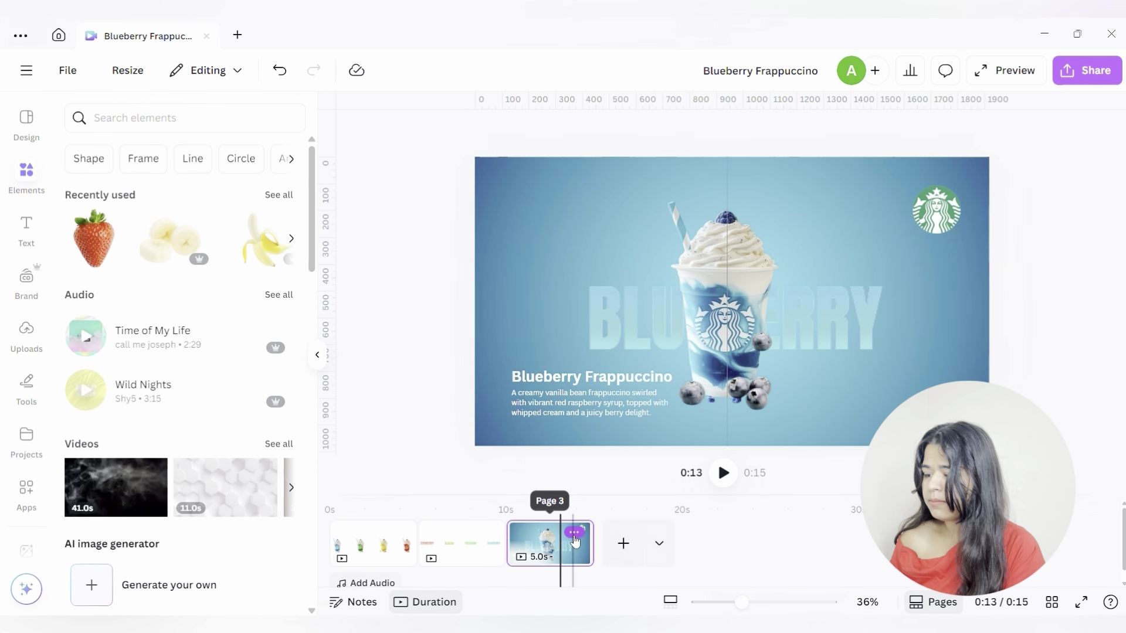
Duplicate page 3 and slide the cup group on the copy until the green pistachio cup is centred.
{"action": "left_click", "coordinate": [574, 532]}
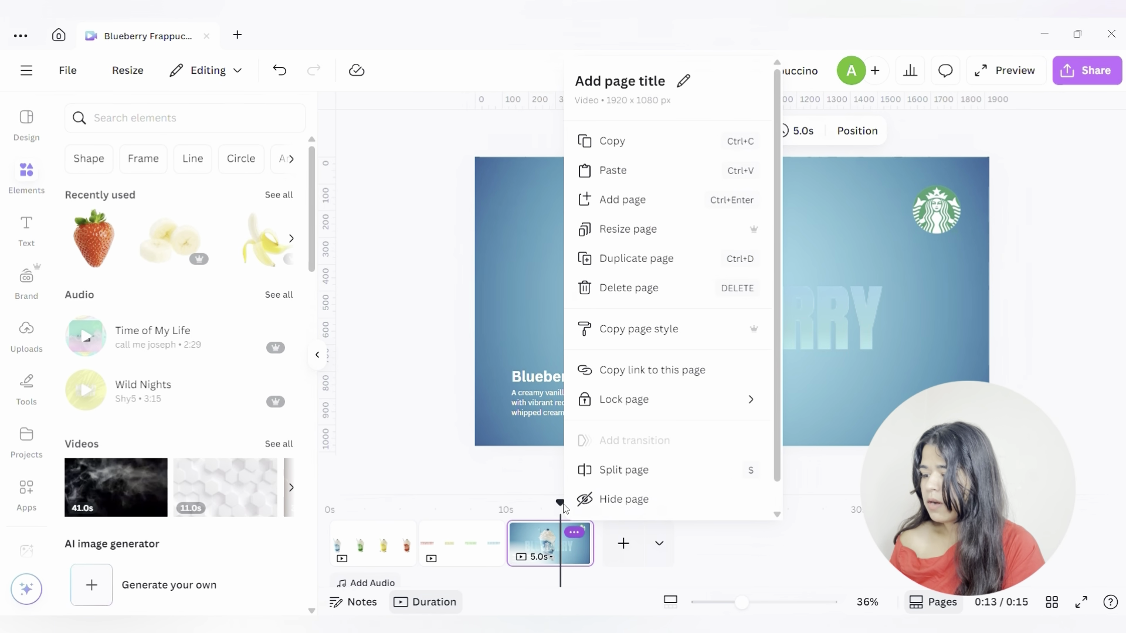
{"action": "left_click", "coordinate": [661, 260]}
{"action": "left_click", "coordinate": [751, 279]}
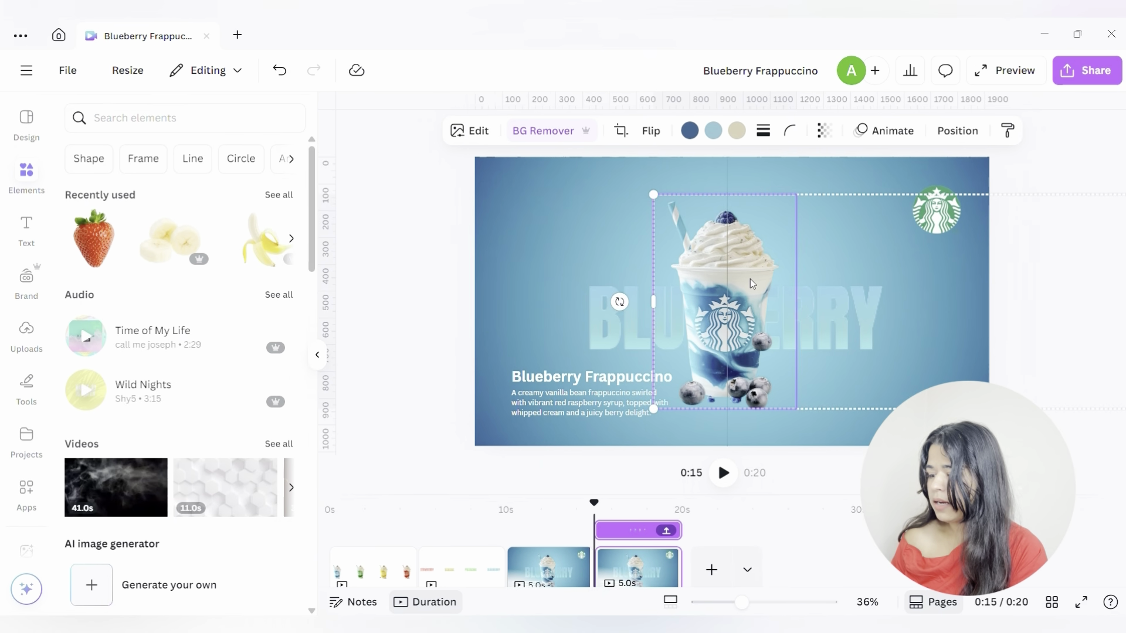
{"action": "left_click_drag", "start_coordinate": [745, 280], "coordinate": [466, 280]}
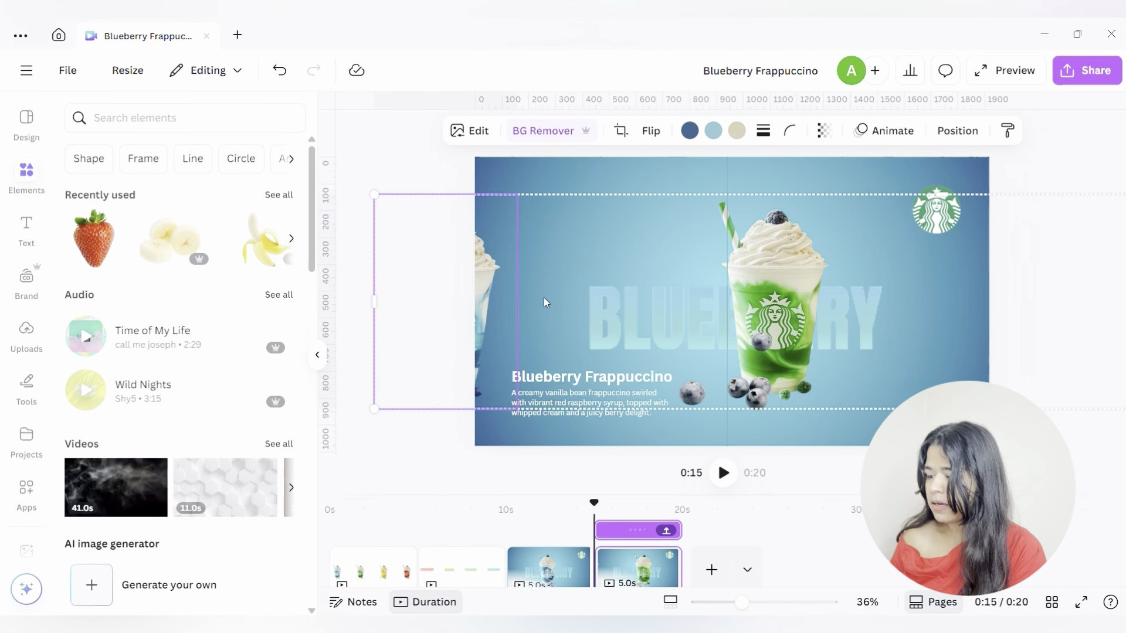
{"action": "left_click_drag", "start_coordinate": [848, 302], "coordinate": [801, 304]}
Shift the flavour names image until PISTACHIO is centred behind the green cup, and select the single blueberry on the cup.
{"action": "left_click", "coordinate": [770, 174]}
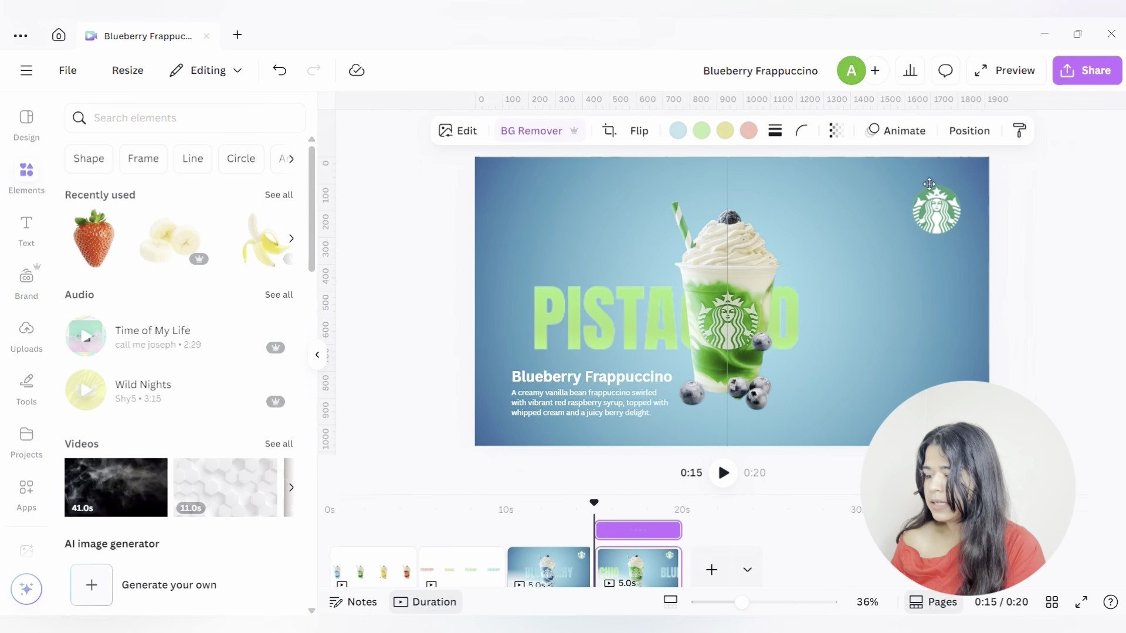
{"action": "left_click", "coordinate": [768, 314]}
{"action": "left_click", "coordinate": [764, 340]}
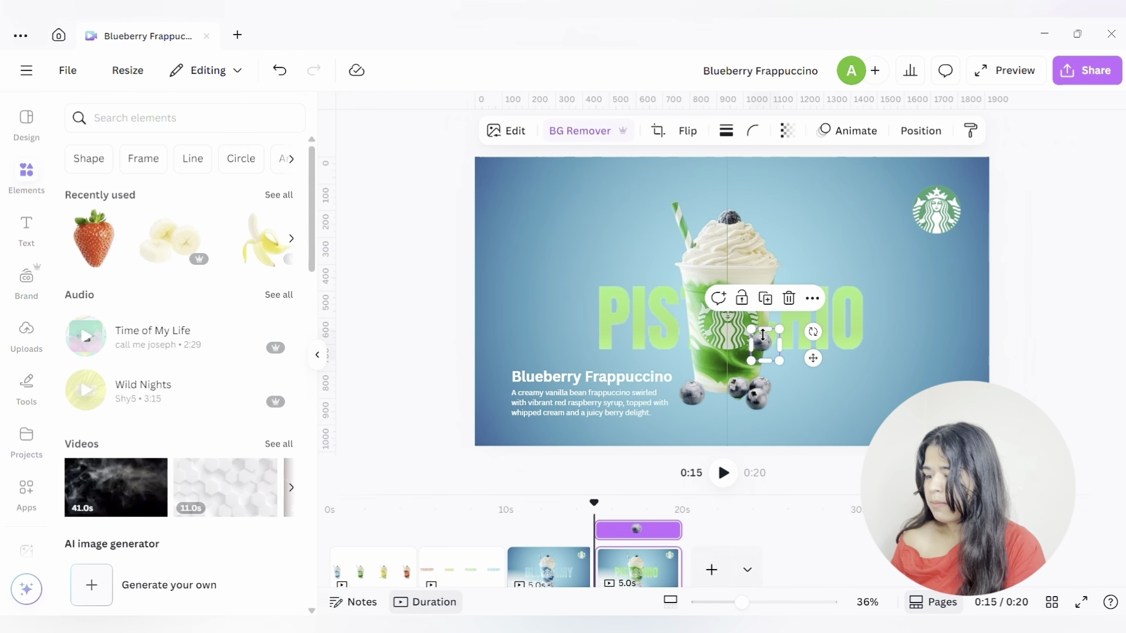
Delete the blueberry on the pistachio cup and the blueberries around its base.
{"action": "key", "text": "Delete"}
{"action": "left_click", "coordinate": [751, 405]}
{"action": "key", "text": "Delete"}
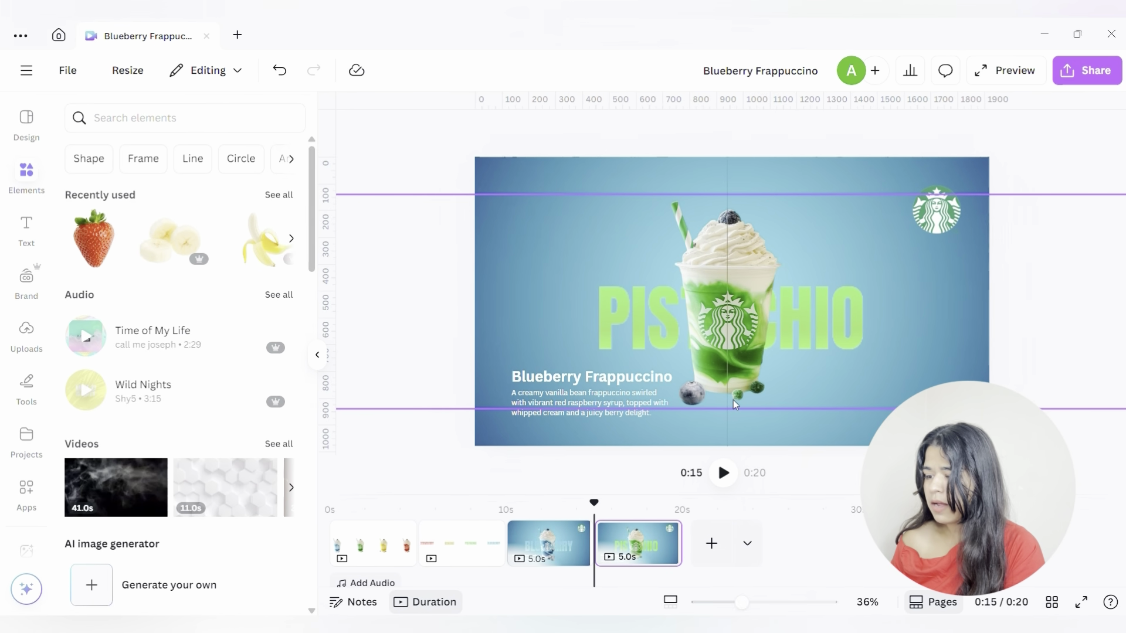
{"action": "left_click", "coordinate": [734, 404]}
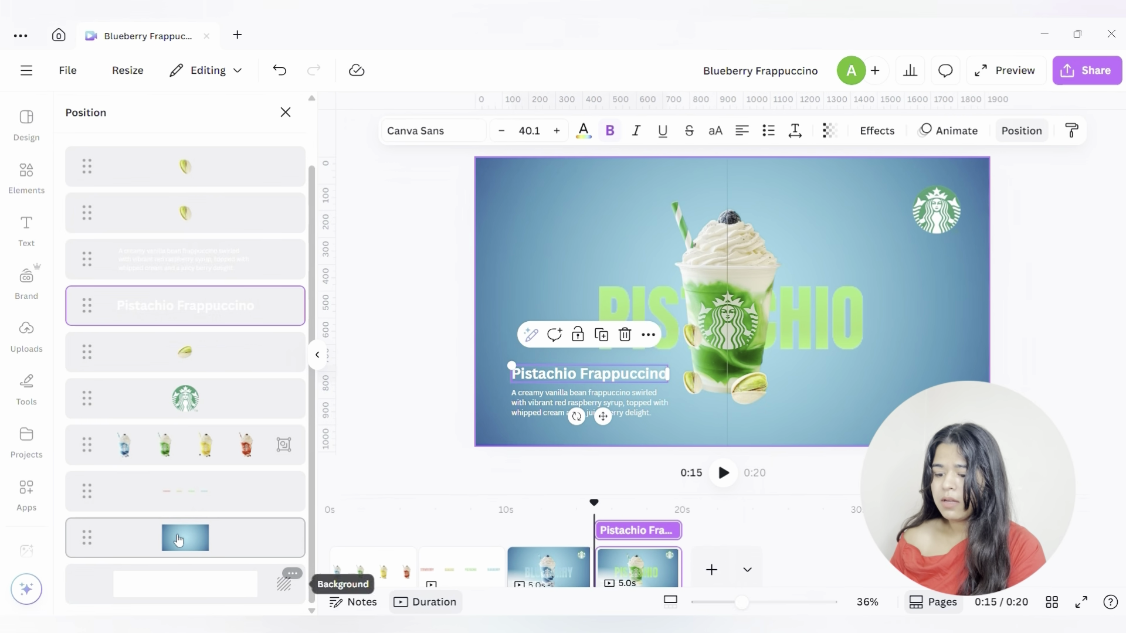
Set the outer gradient colour of the pistachio page's background rectangle to a dark green sampled from the cup.
{"action": "left_click", "coordinate": [181, 539]}
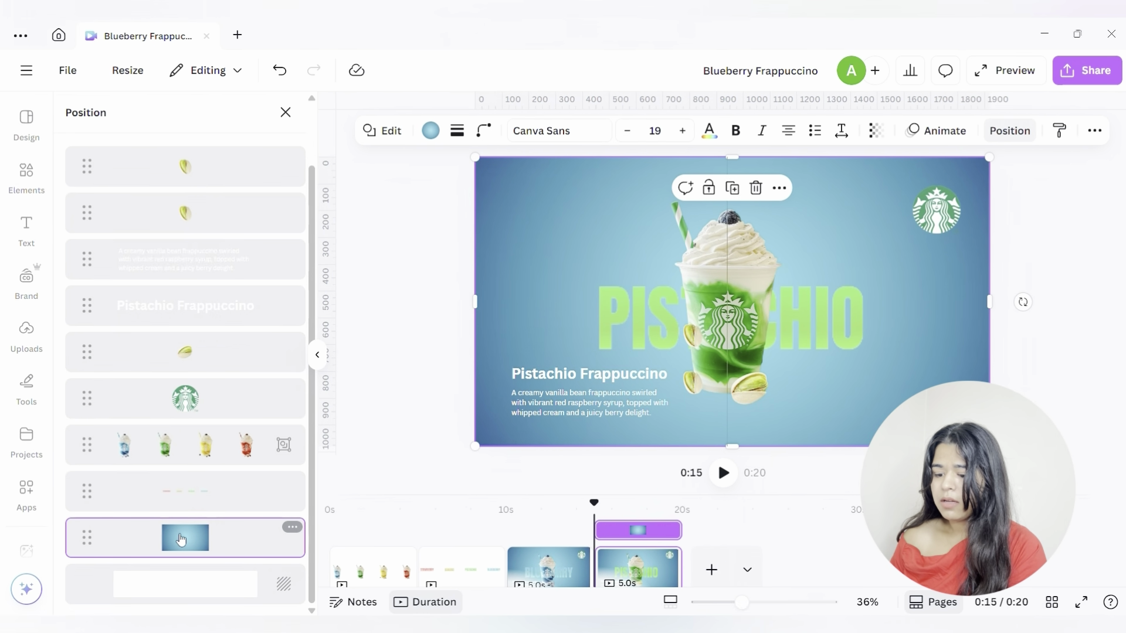
{"action": "left_click", "coordinate": [431, 130]}
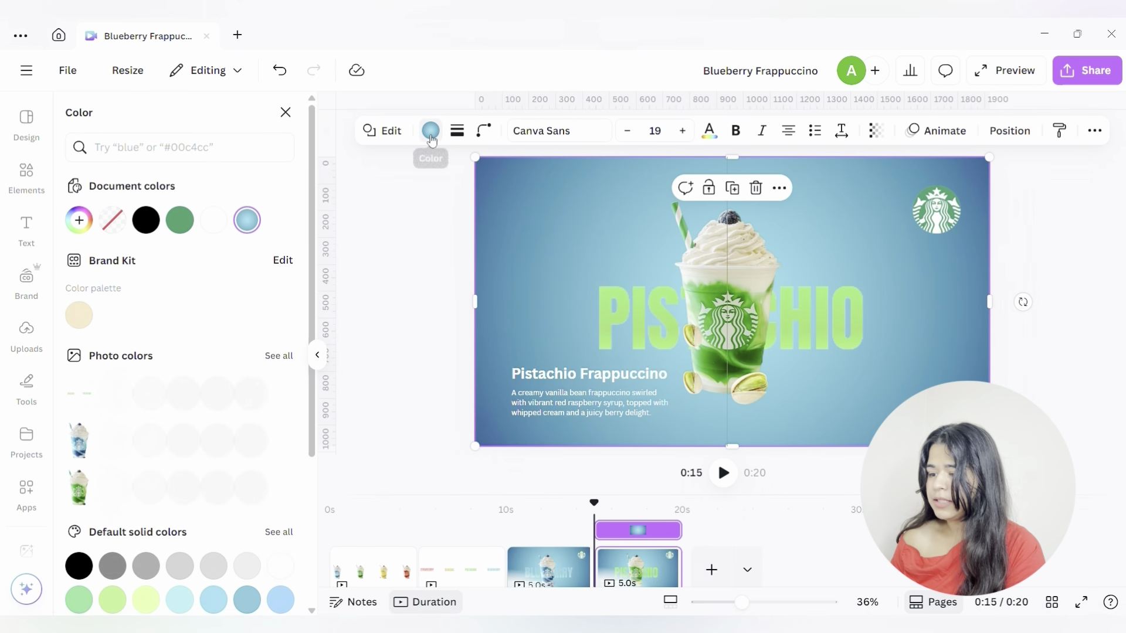
{"action": "left_click", "coordinate": [249, 226]}
{"action": "left_click", "coordinate": [126, 327]}
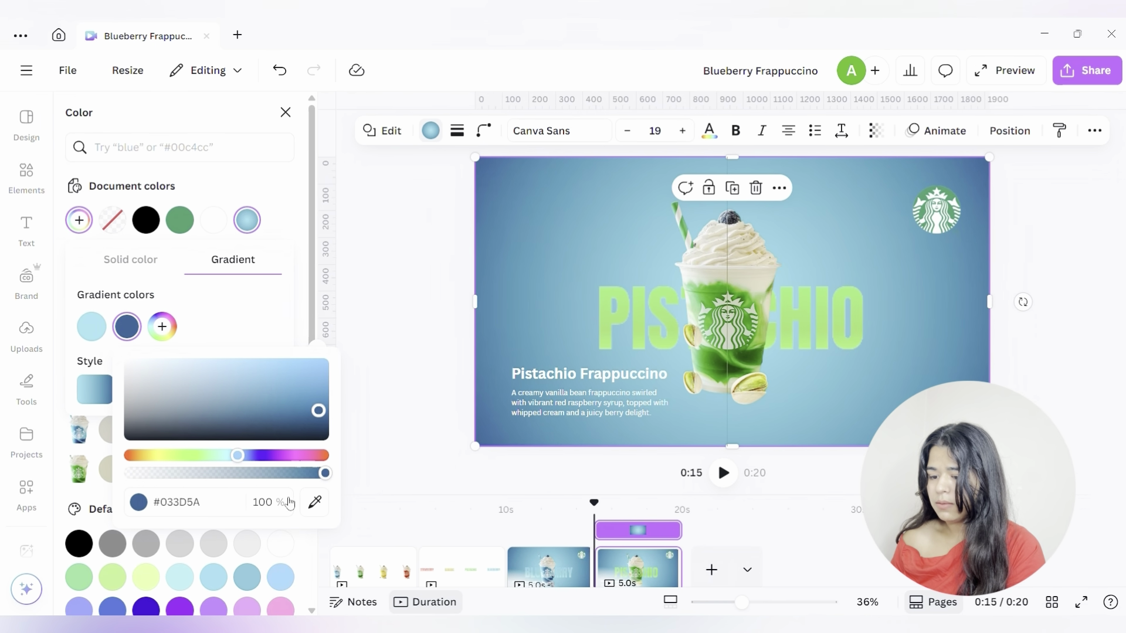
{"action": "left_click", "coordinate": [313, 505]}
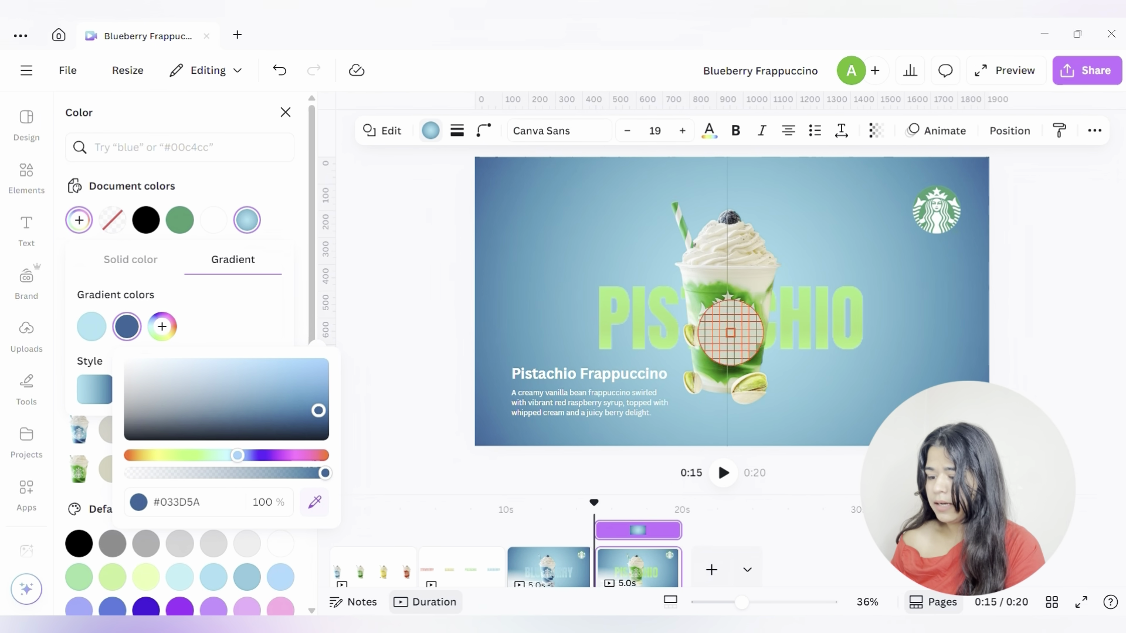
{"action": "left_click", "coordinate": [746, 358]}
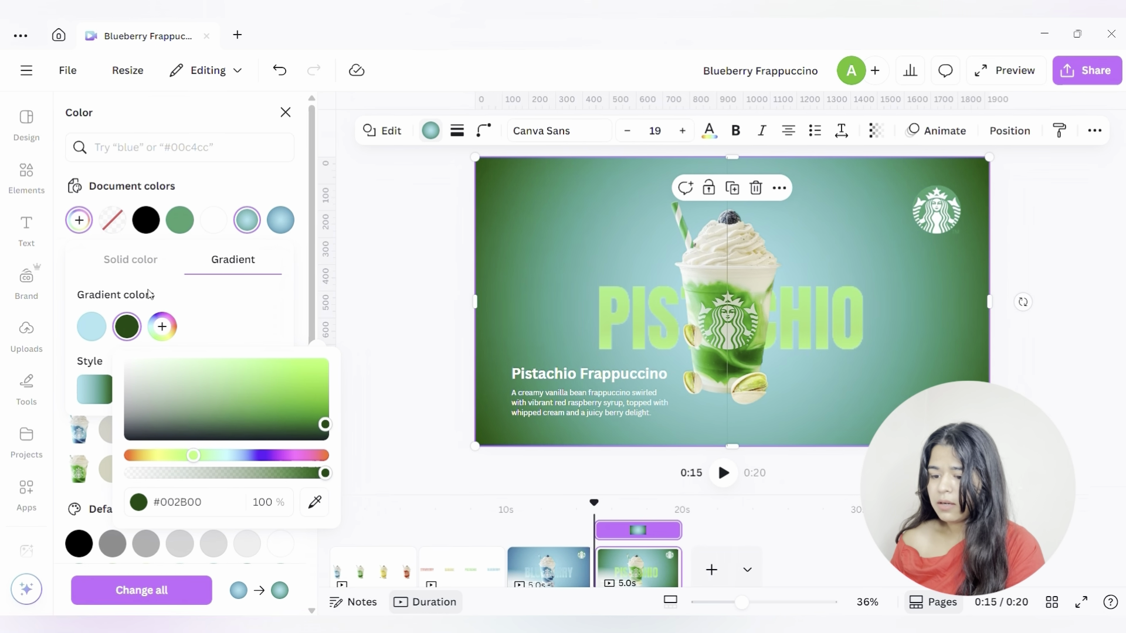
Replace the light blue centre colour of the background gradient with a bright green sampled from the cup.
{"action": "left_click", "coordinate": [91, 327]}
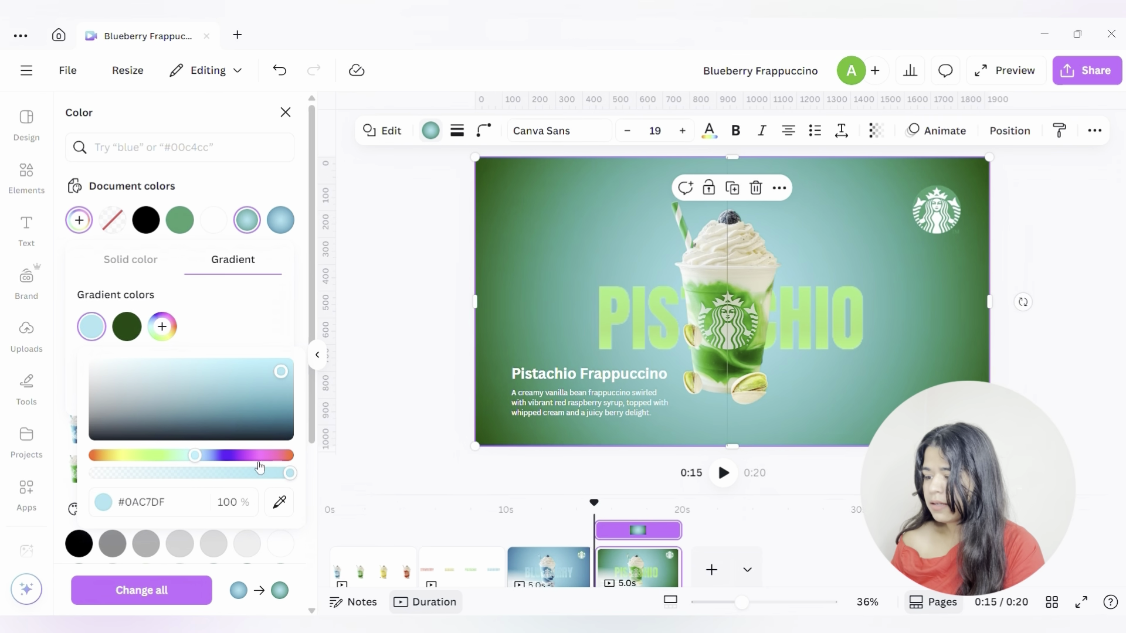
{"action": "left_click", "coordinate": [279, 502]}
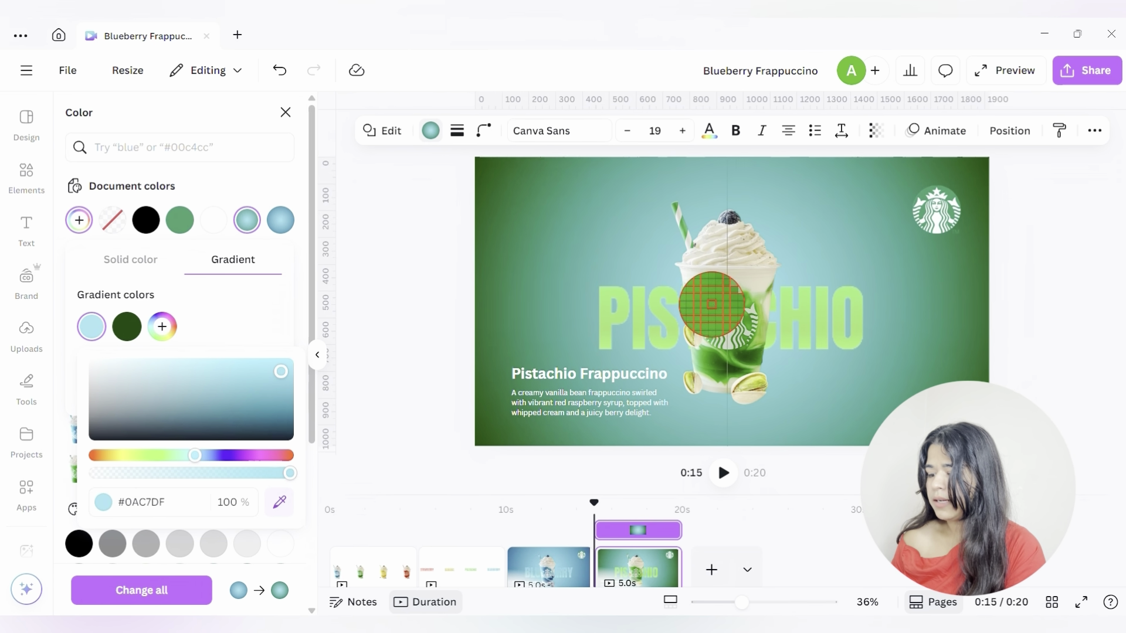
{"action": "left_click", "coordinate": [712, 306]}
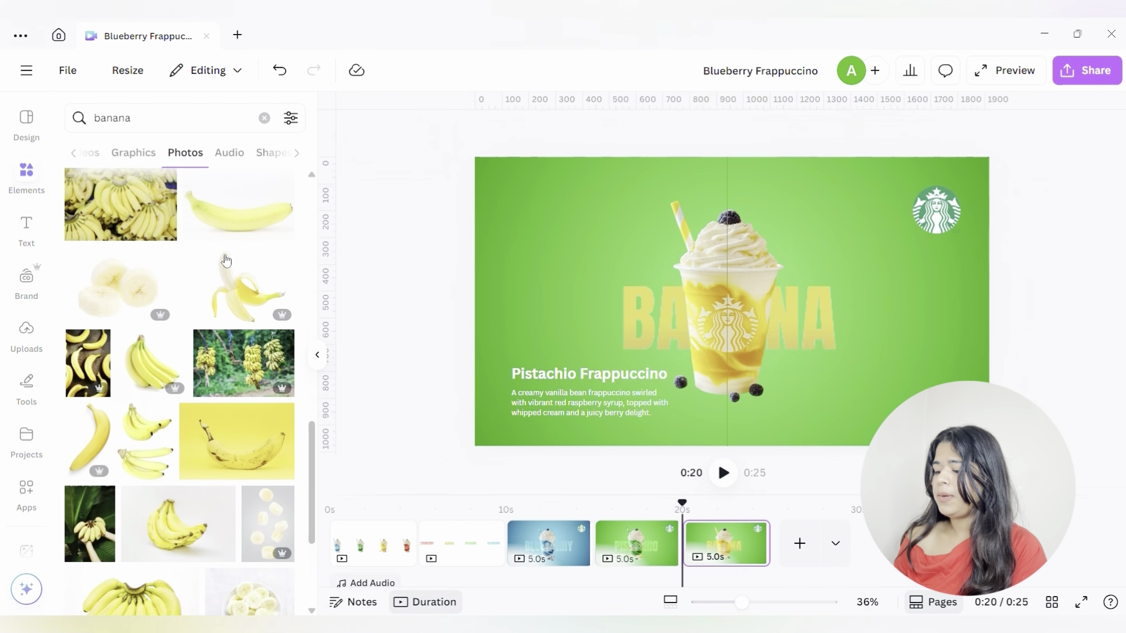
Arrange peeled bananas around the yellow cup's base, and shrink the banana slices to about 308 × 220 and place them at the cup's left edge.
{"action": "left_click_drag", "start_coordinate": [247, 287], "coordinate": [751, 387]}
{"action": "left_click_drag", "start_coordinate": [656, 400], "coordinate": [666, 393]}
{"action": "left_click_drag", "start_coordinate": [650, 322], "coordinate": [635, 332]}
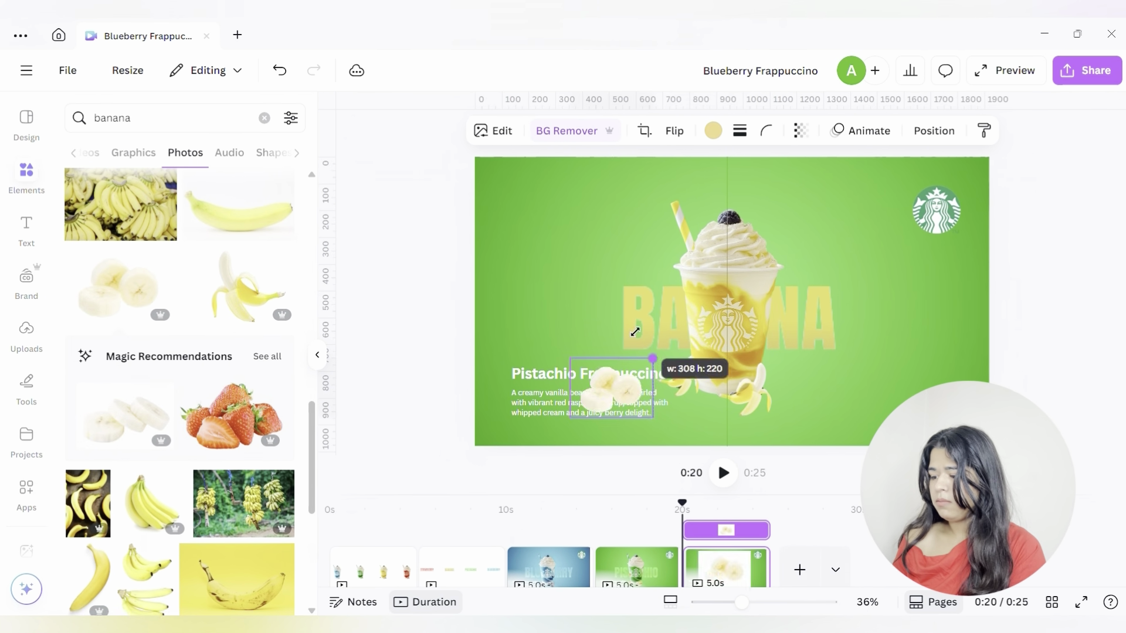
{"action": "left_click_drag", "start_coordinate": [613, 390], "coordinate": [690, 337]}
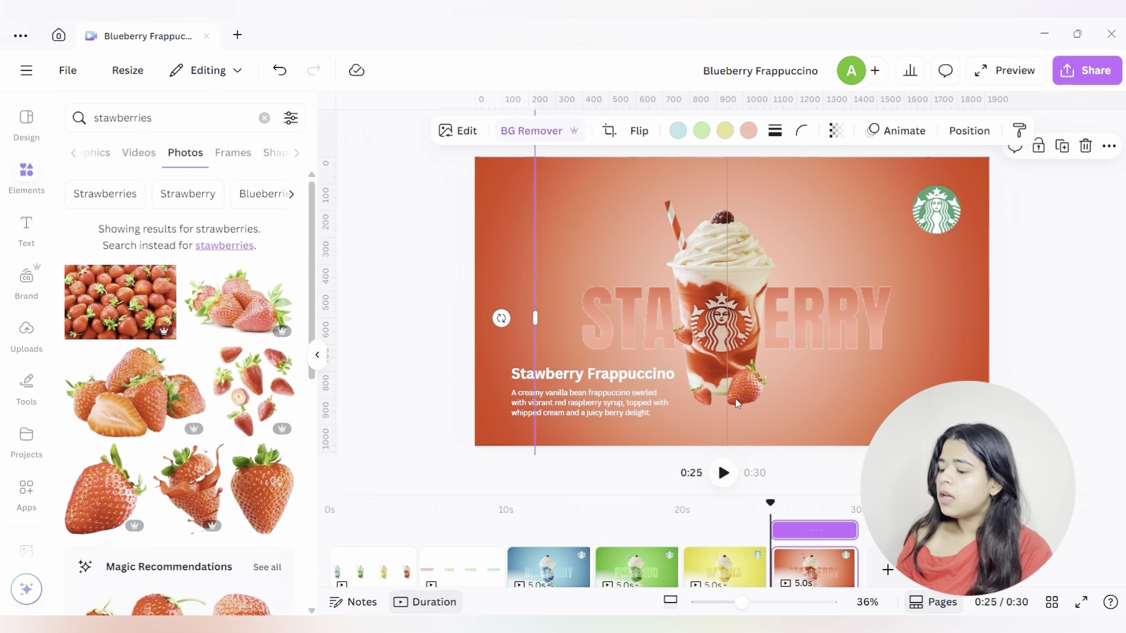
Delete the two leading source pages holding the cup group and the flavour names, keeping only the four flavour pages.
{"action": "left_click", "coordinate": [471, 574]}
{"action": "key", "text": "Delete"}
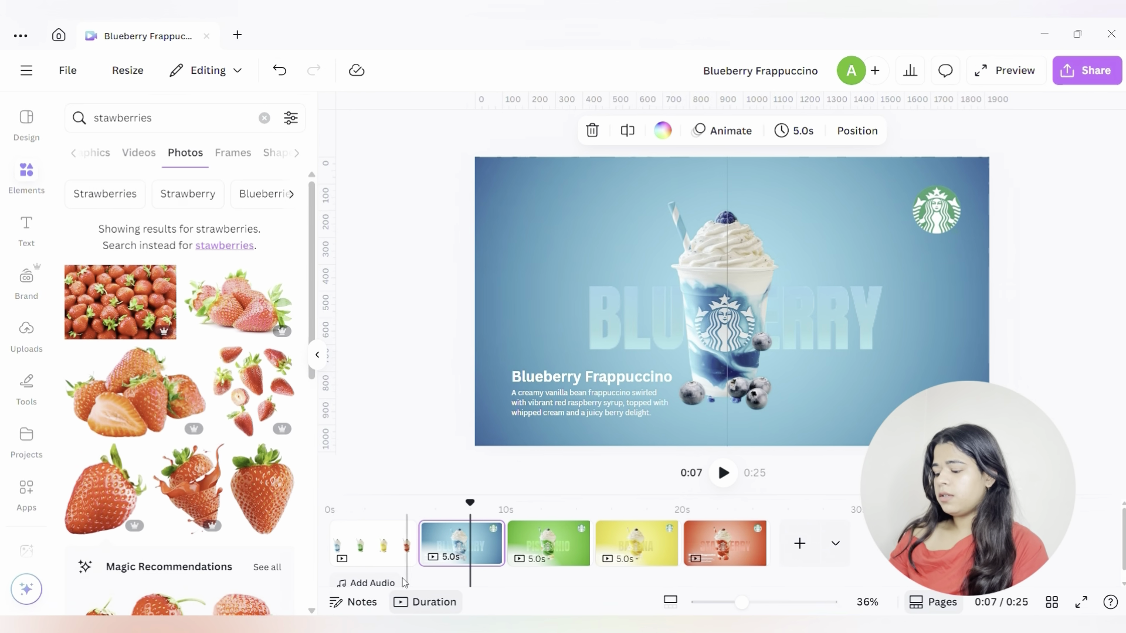
{"action": "left_click", "coordinate": [376, 551]}
{"action": "key", "text": "Delete"}
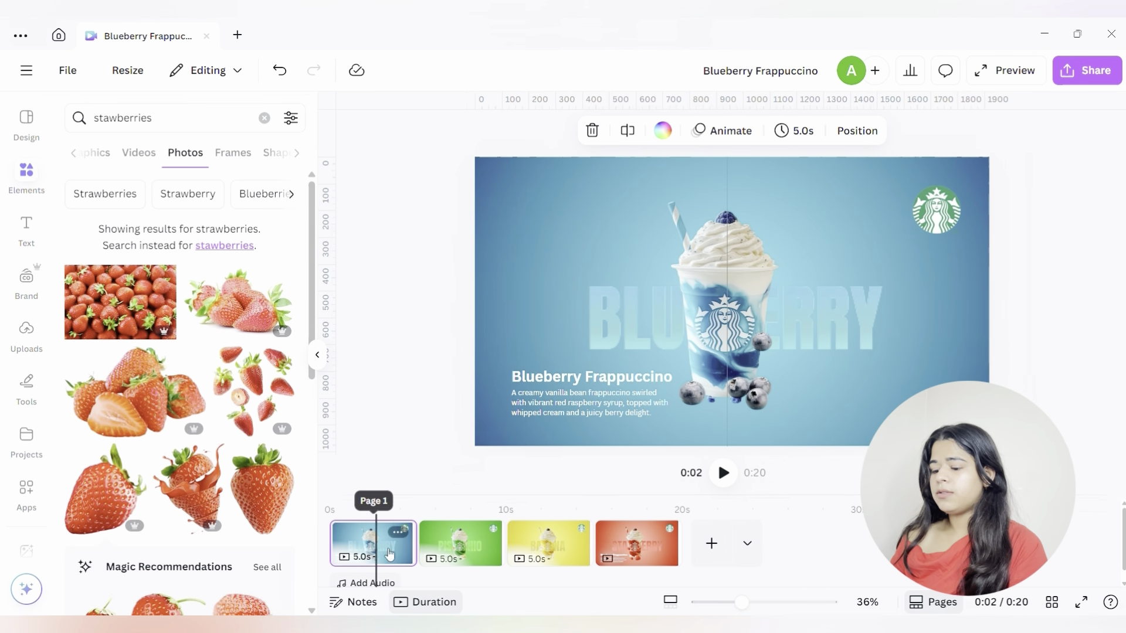
Add a Match & Move transition lasting 1 second after the blueberry page and apply it between all pages.
{"action": "left_click", "coordinate": [416, 556]}
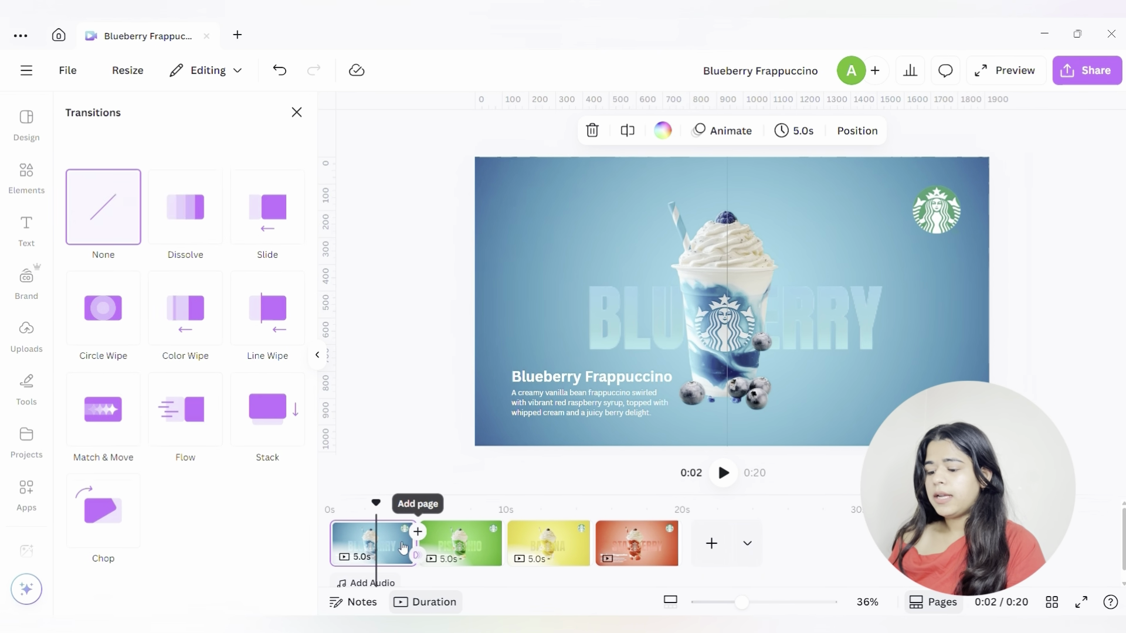
{"action": "left_click", "coordinate": [102, 403]}
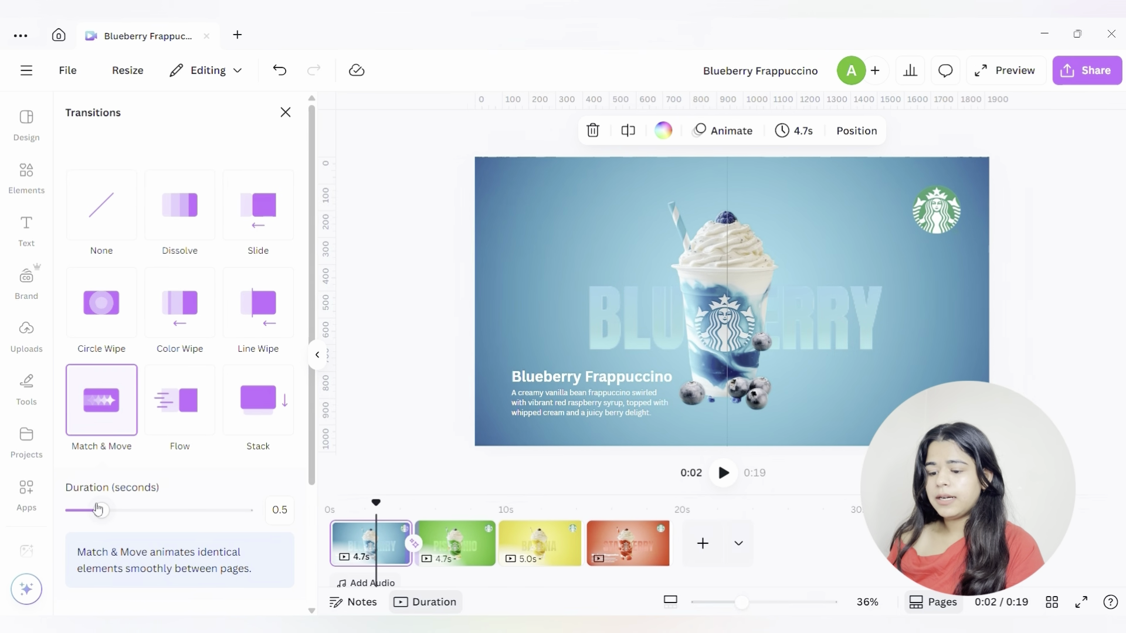
{"action": "left_click_drag", "start_coordinate": [98, 510], "coordinate": [139, 516]}
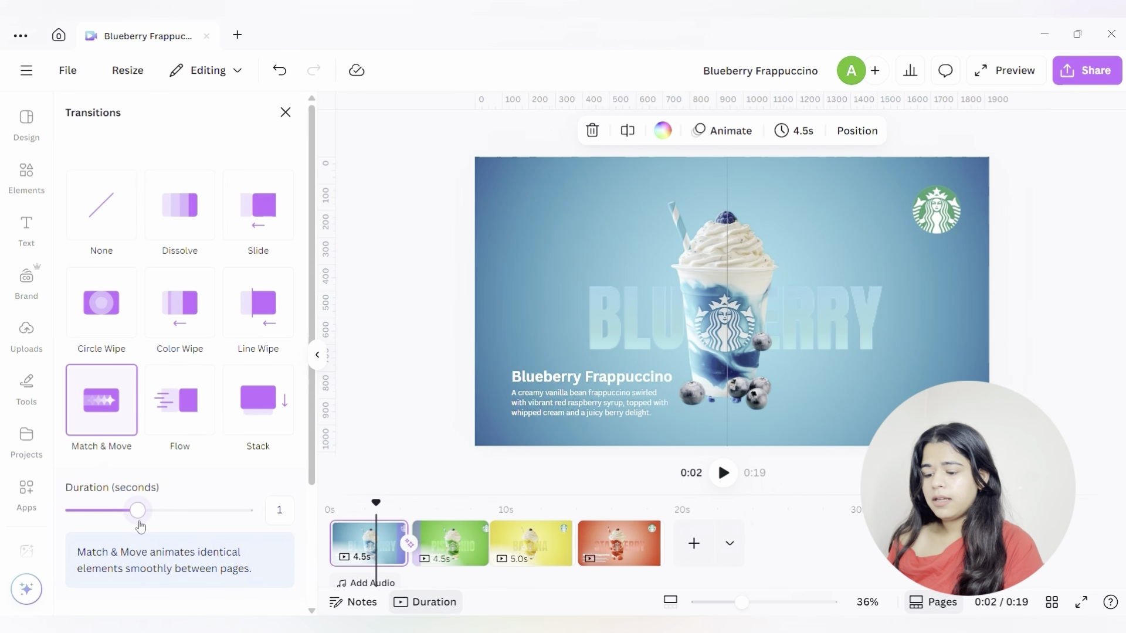
{"action": "scroll", "coordinate": [147, 533], "scroll_direction": "down", "scroll_amount": 3}
{"action": "left_click", "coordinate": [167, 592]}
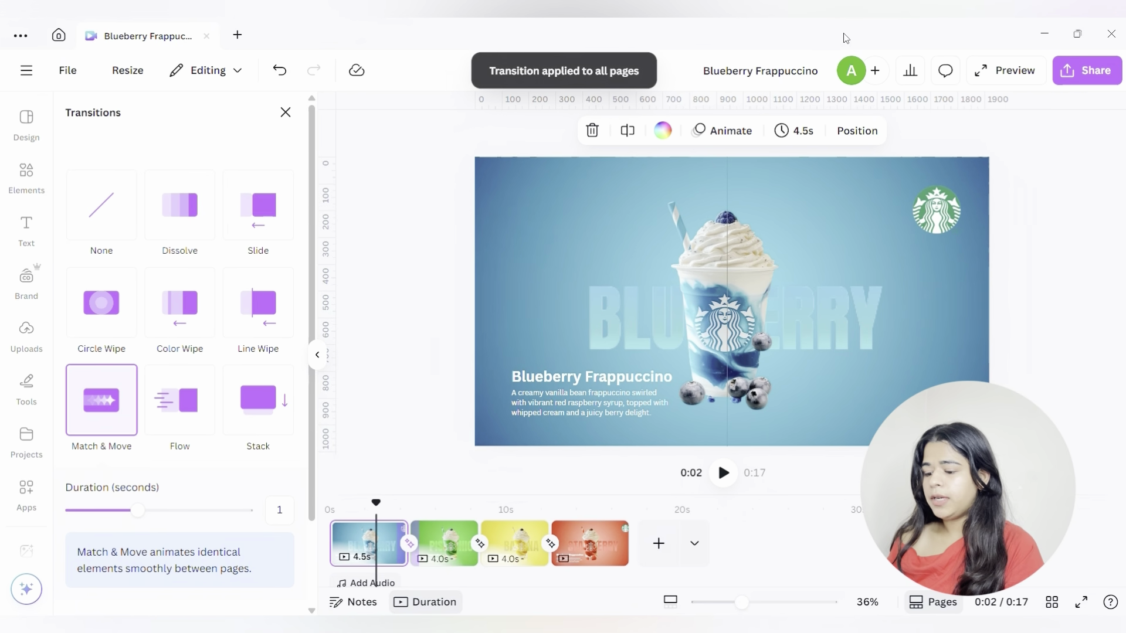
Set the page timing to 2.5 seconds and apply it to all four pages.
{"action": "left_click", "coordinate": [802, 139]}
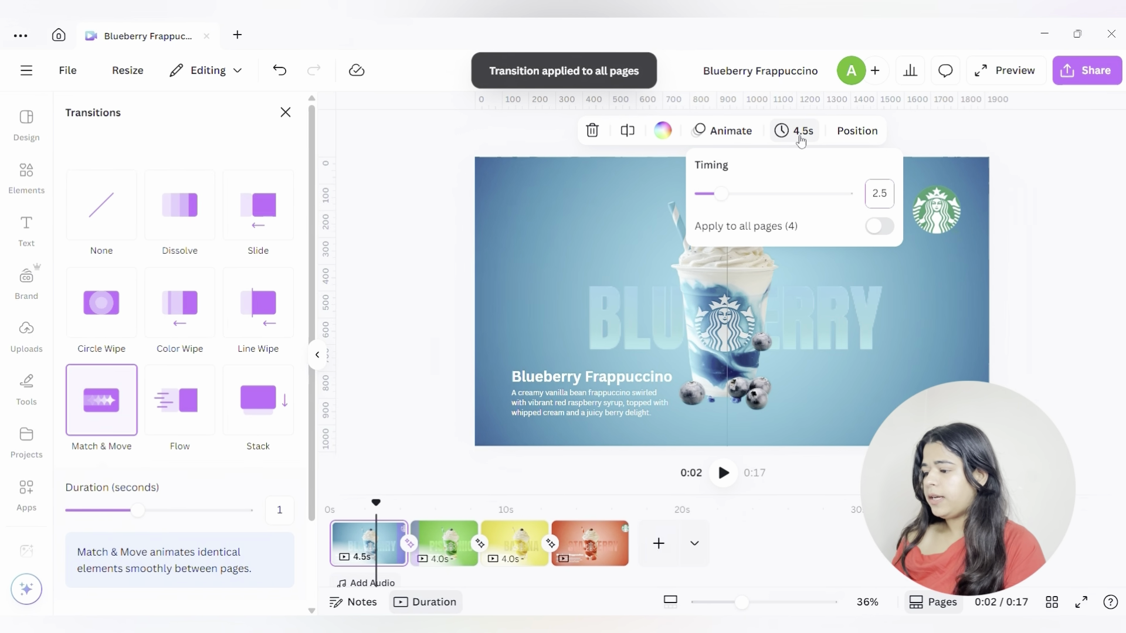
{"action": "type", "text": "2.5"}
{"action": "left_click", "coordinate": [879, 226]}
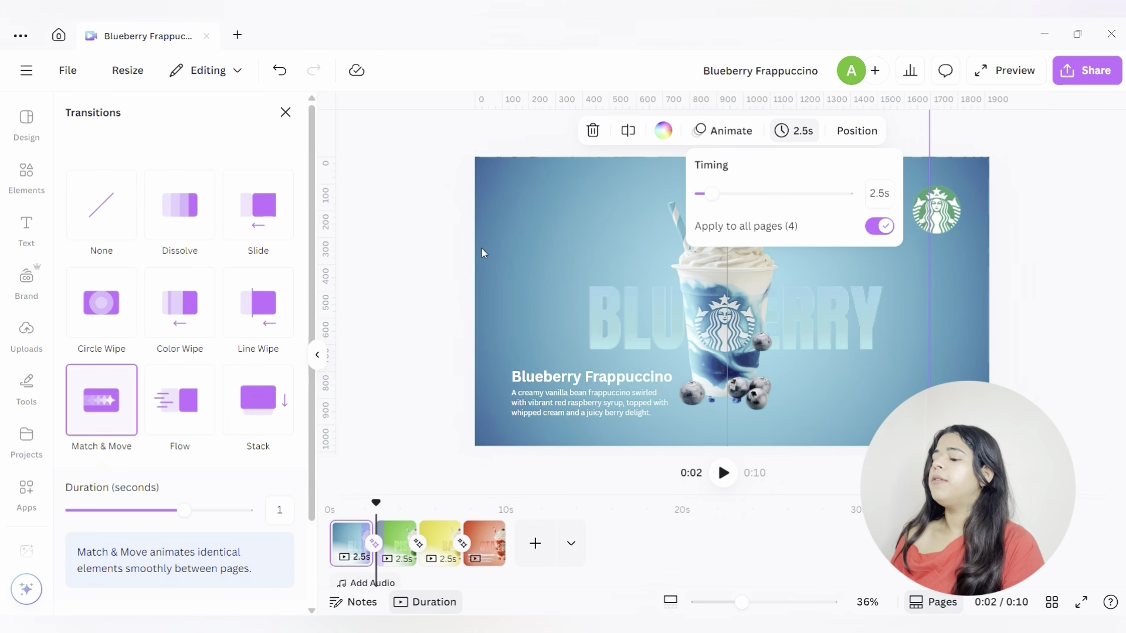
{"action": "left_click", "coordinate": [444, 316]}
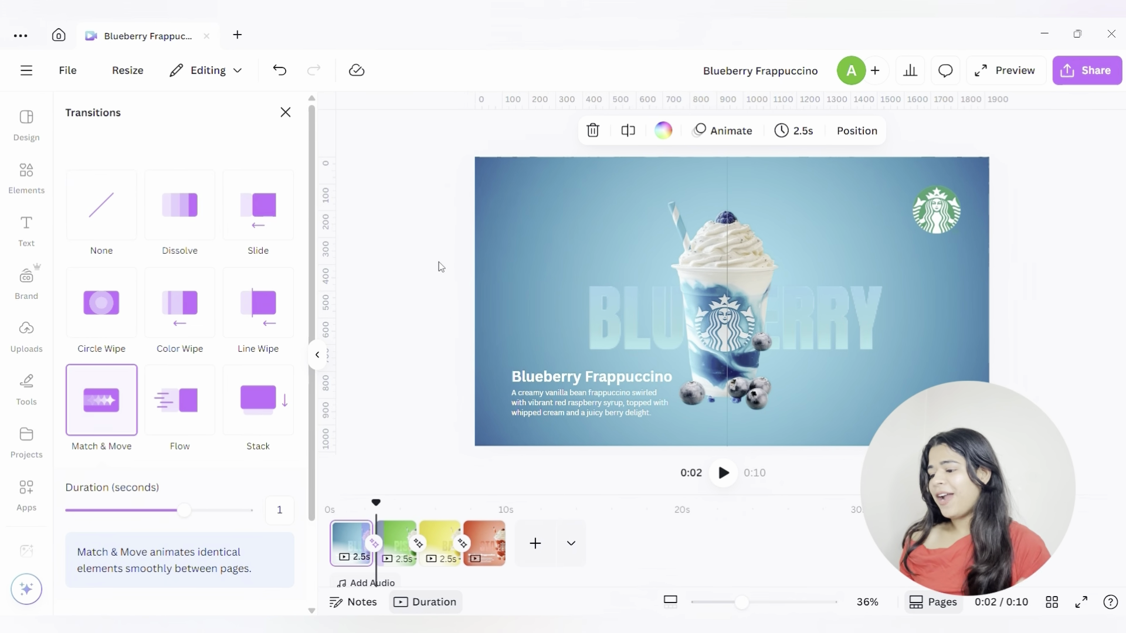